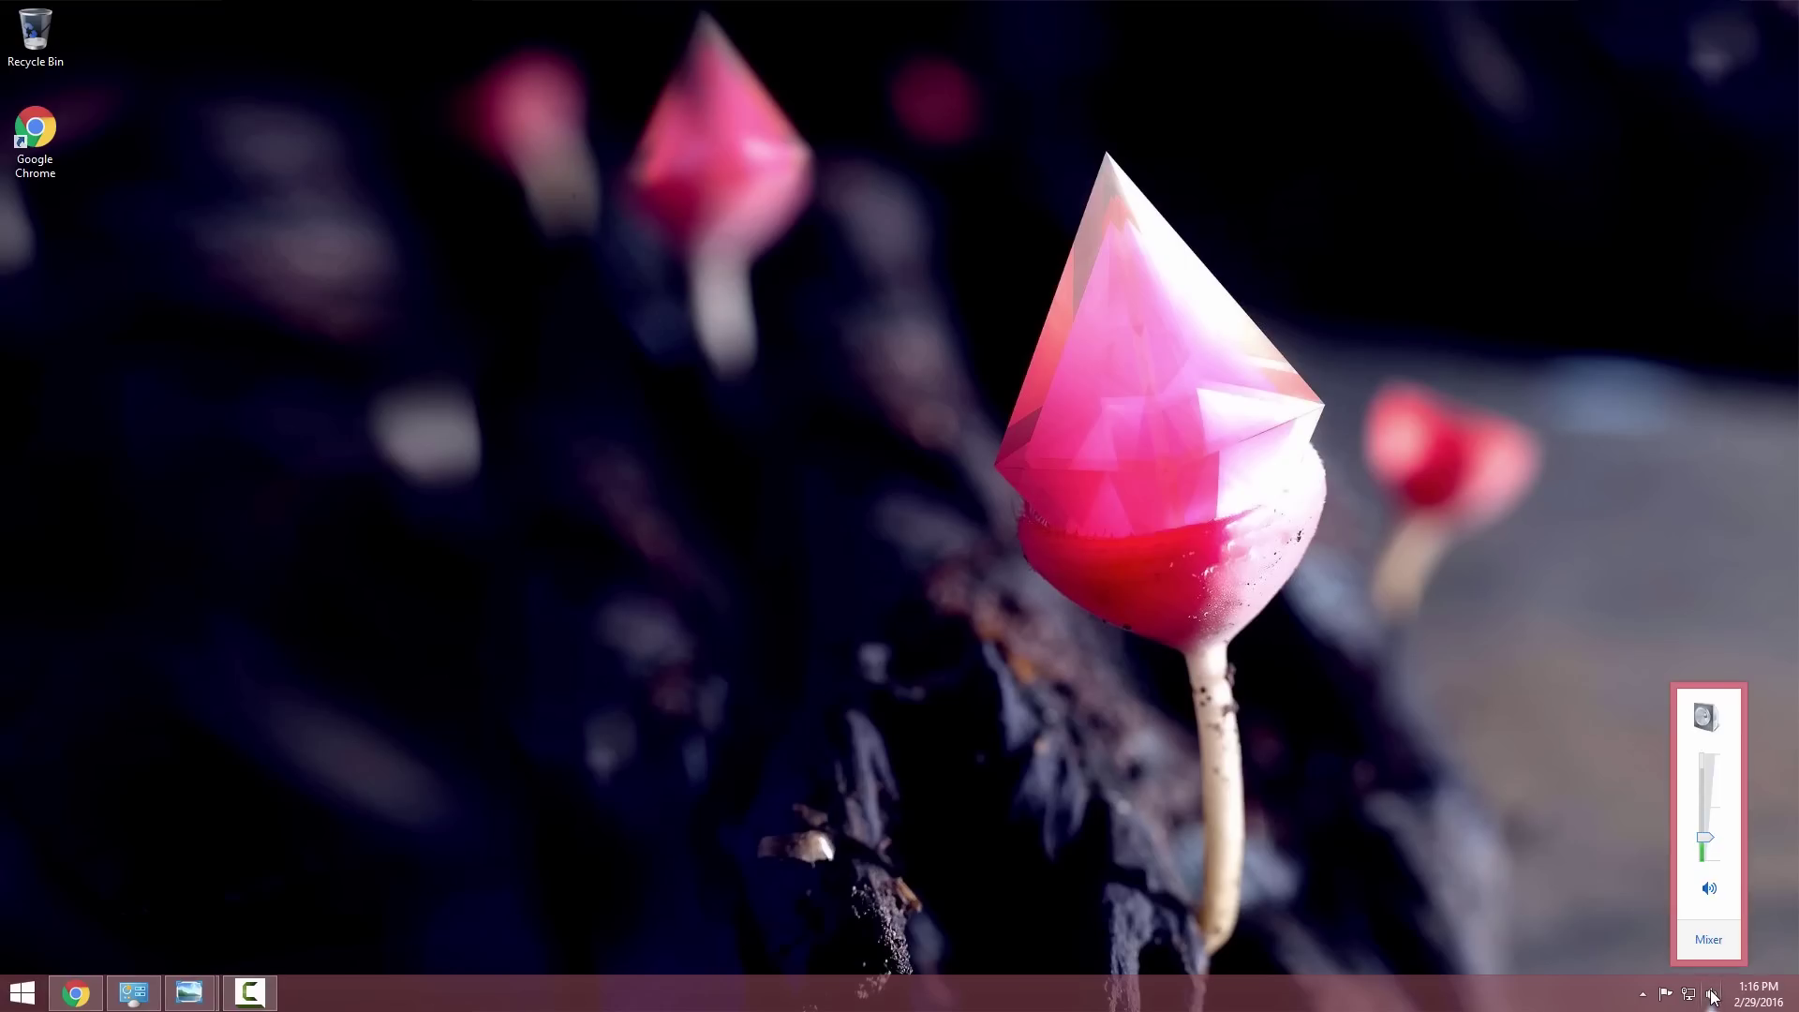
Step: Browse the MobileGo homepage's feature sections in Chrome, then return to the top of the page
click(77, 993)
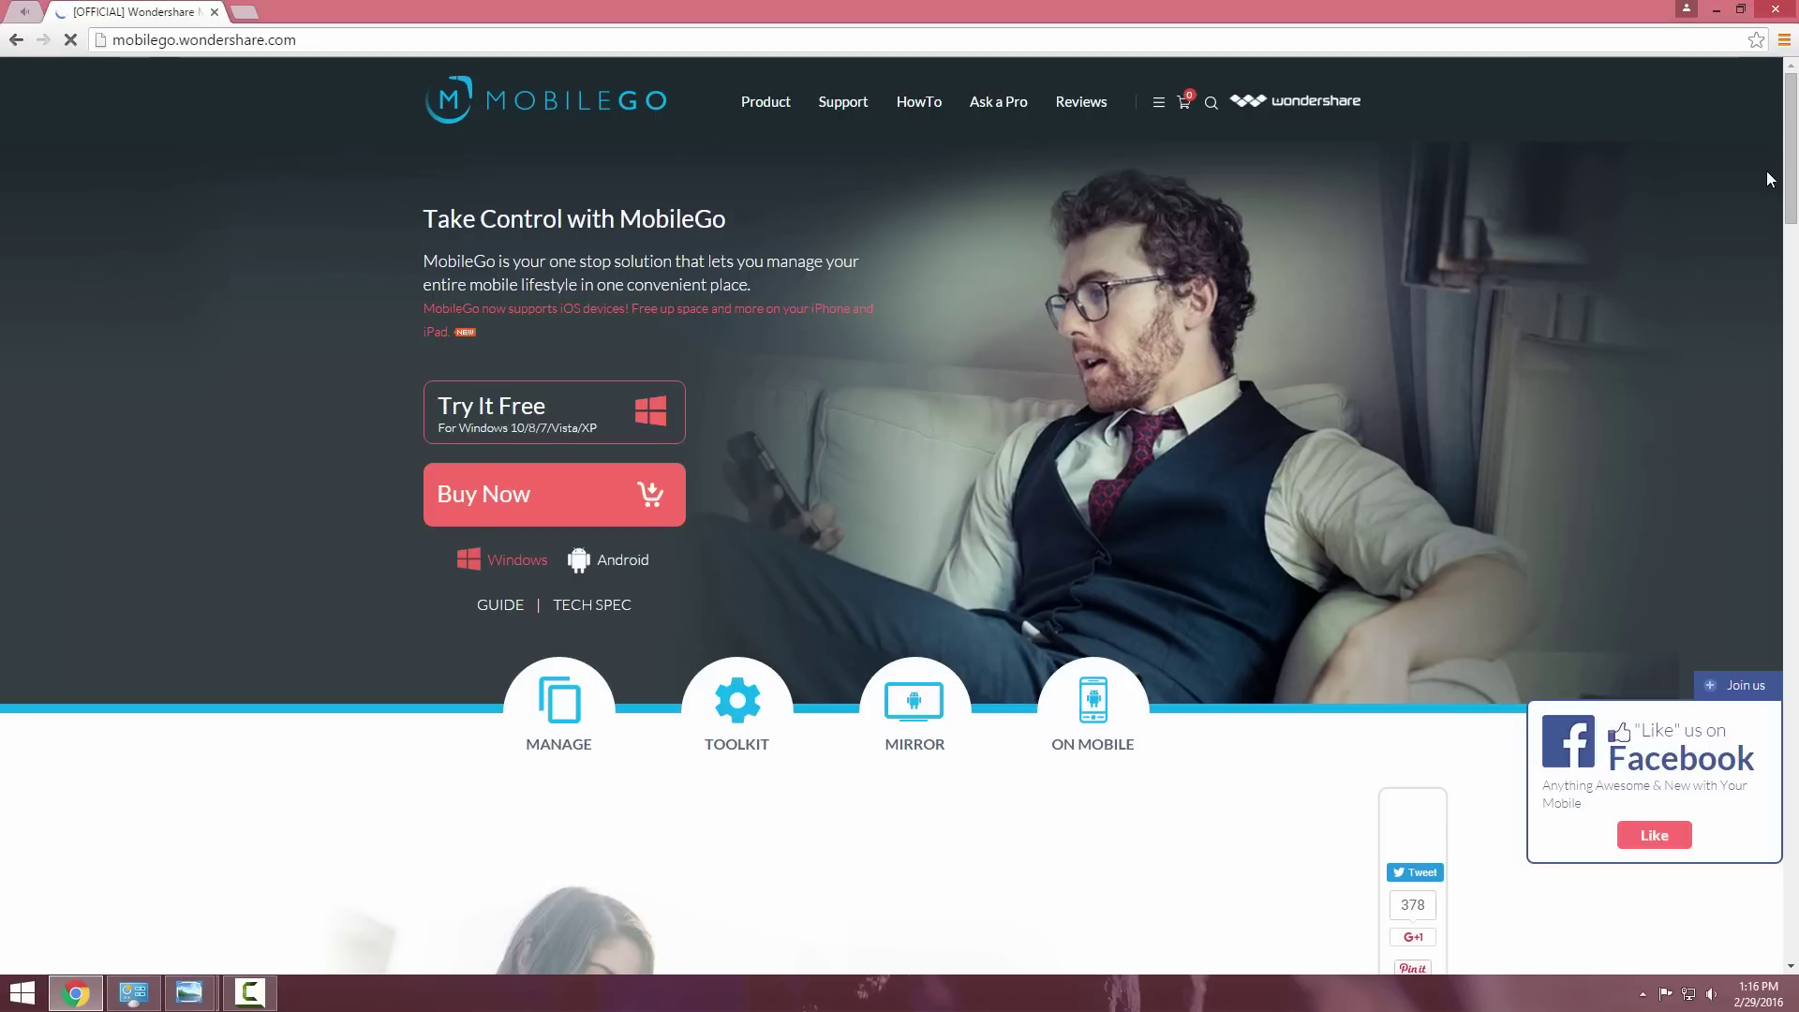
scroll(890, 515, down, 1)
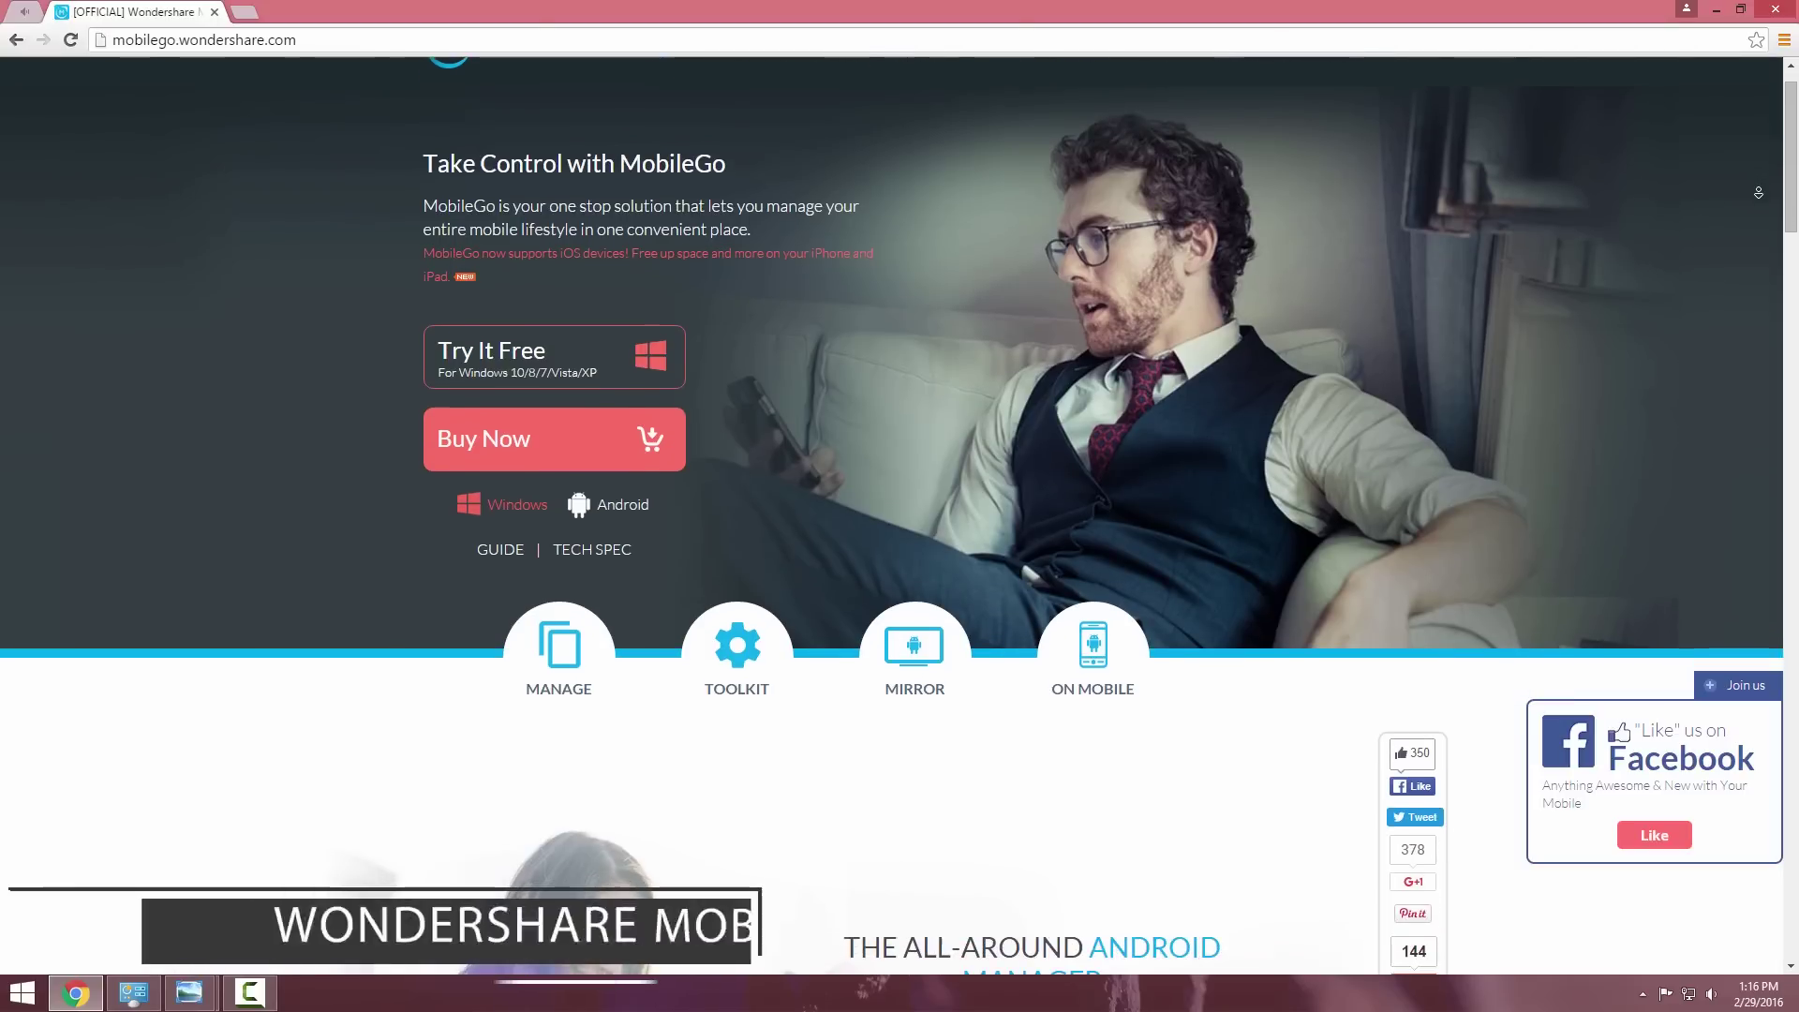
scroll(1755, 208, down, 3)
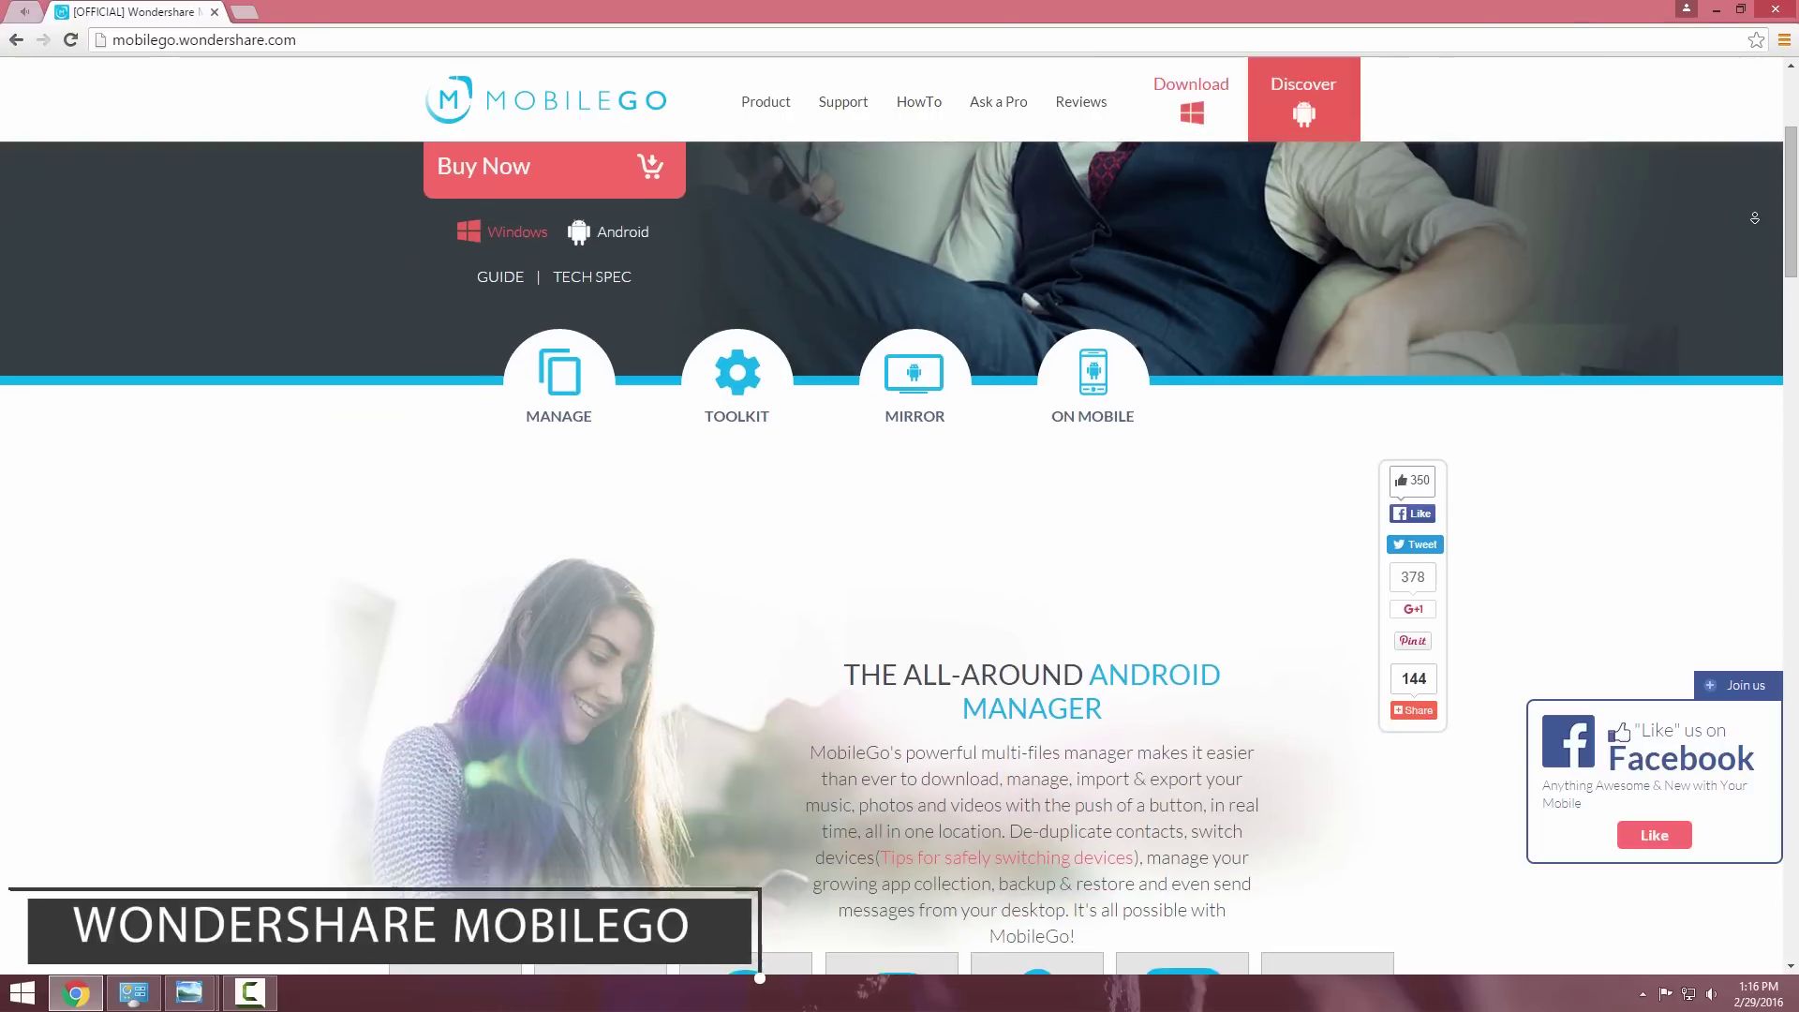
scroll(1755, 206, down, 2)
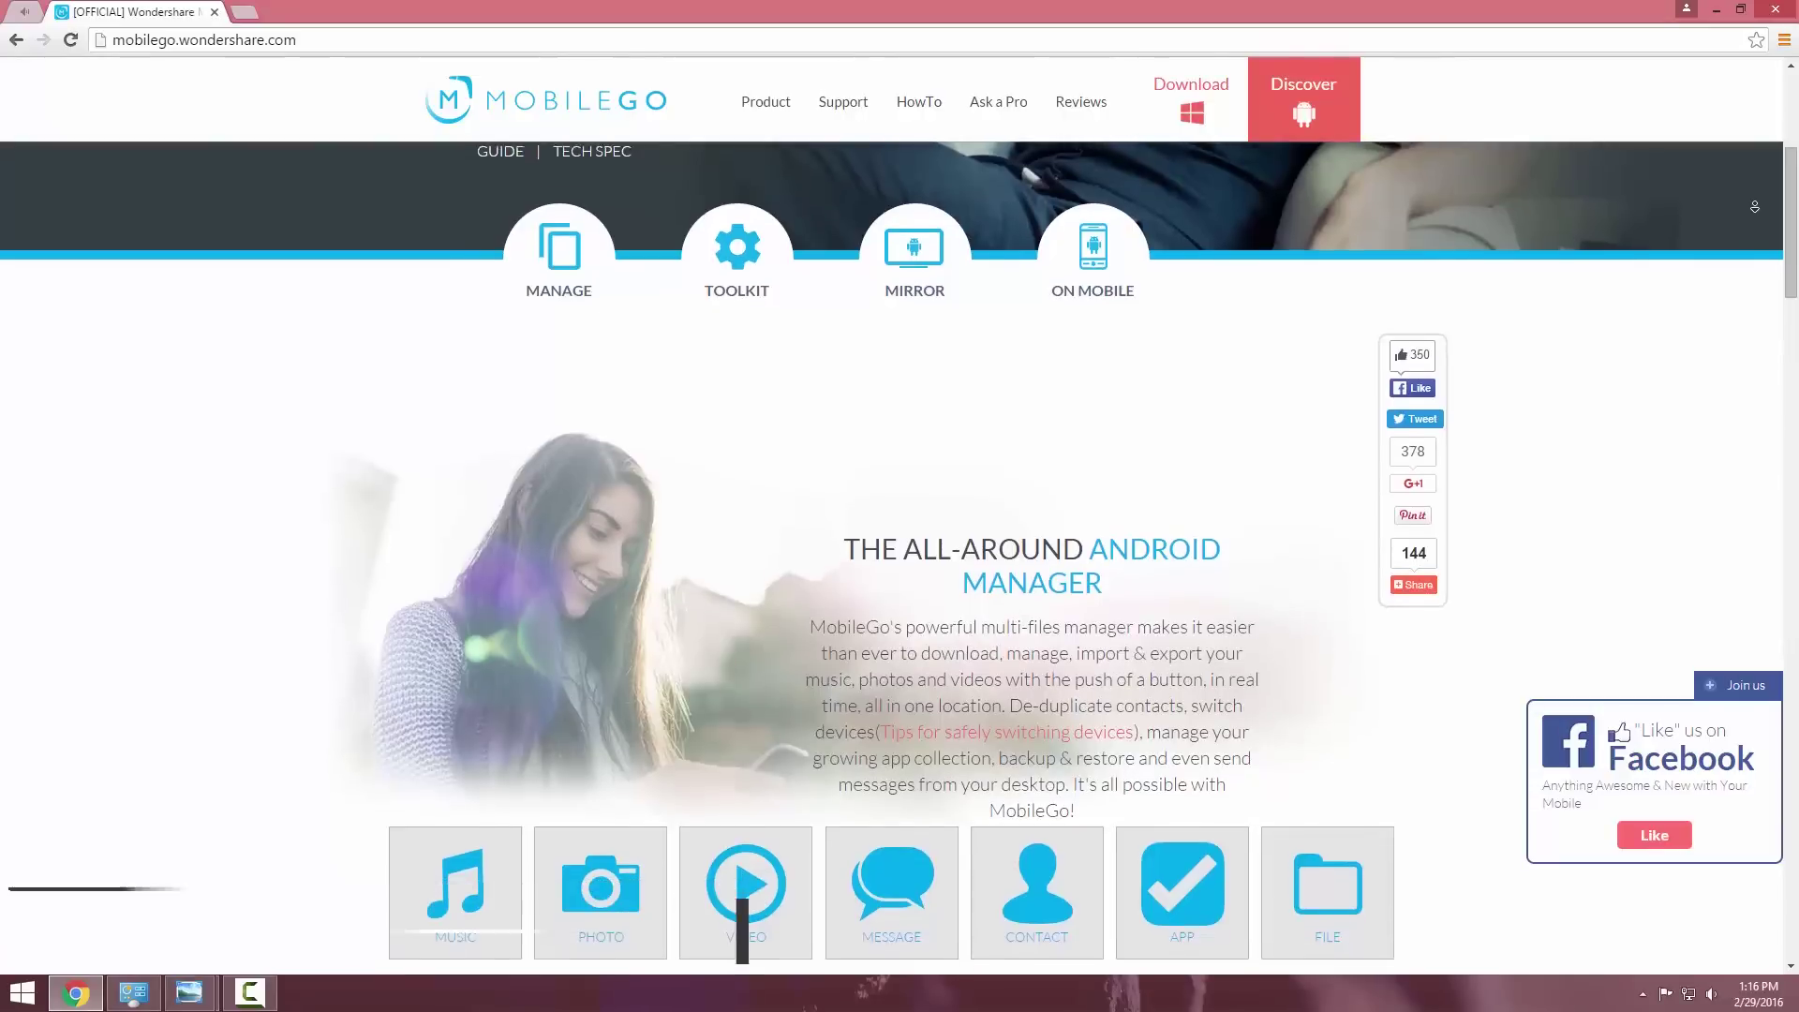
scroll(1753, 215, down, 6)
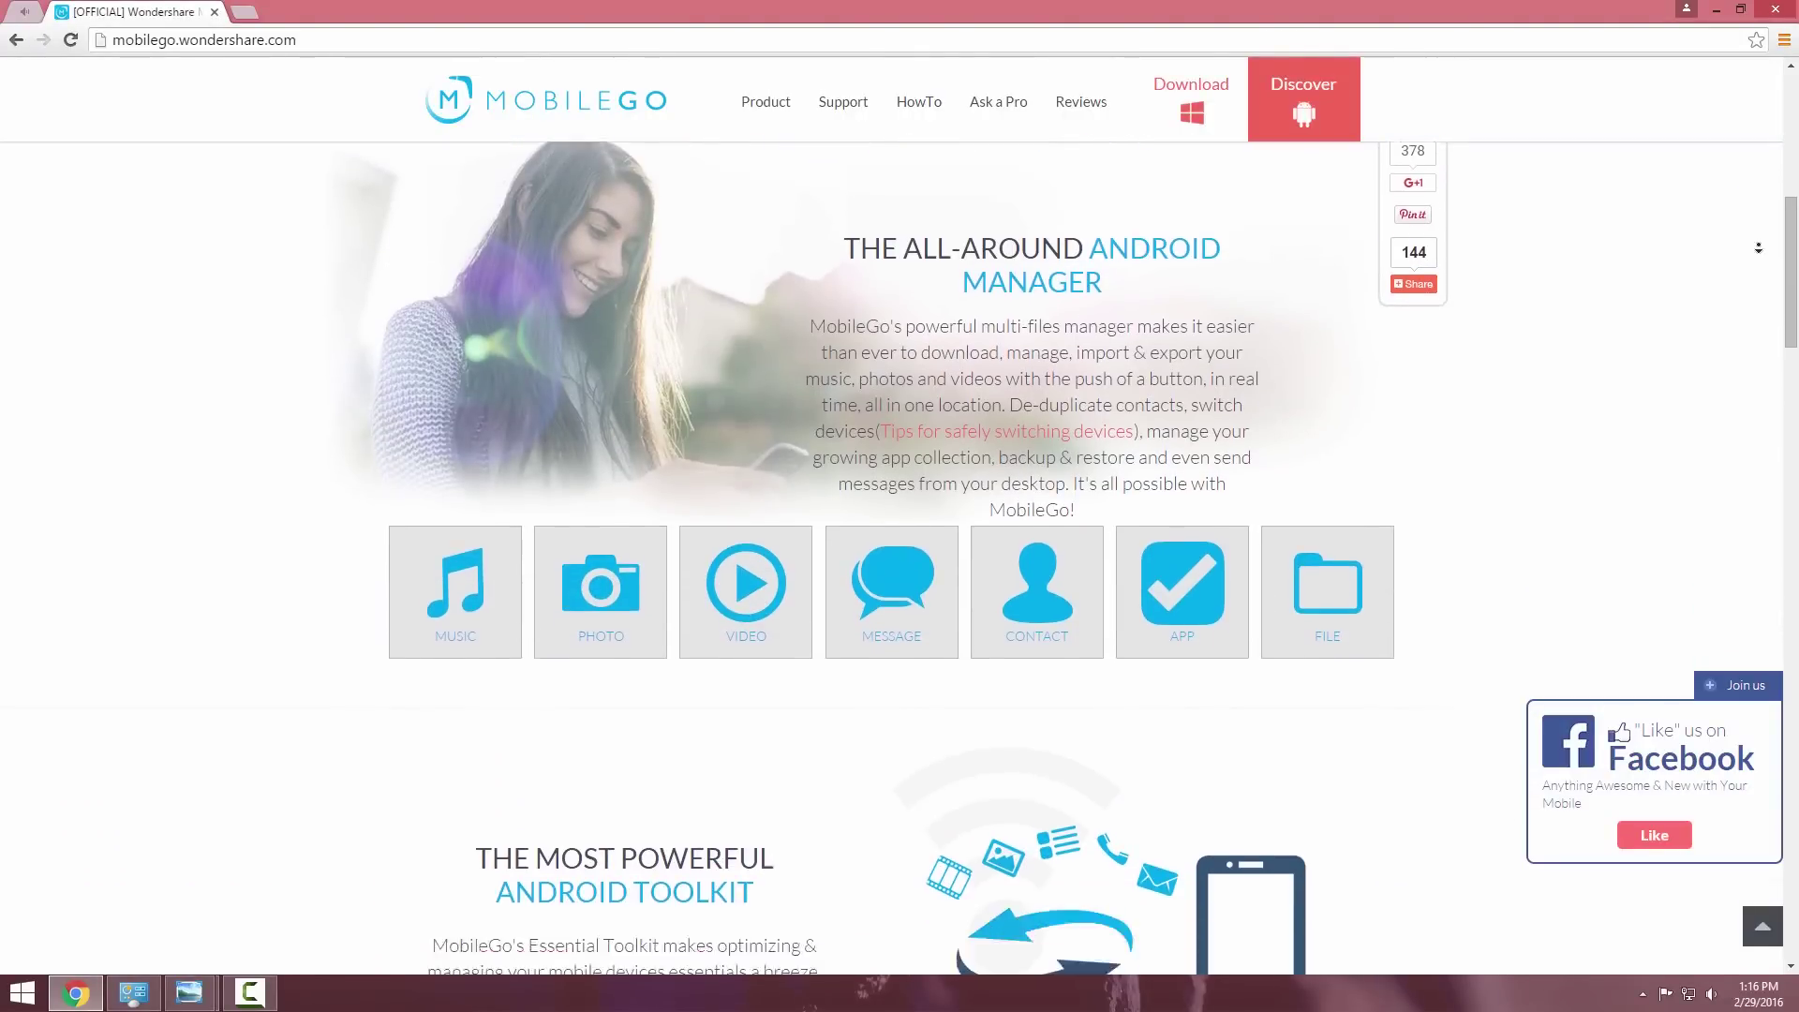
scroll(1763, 236, down, 5)
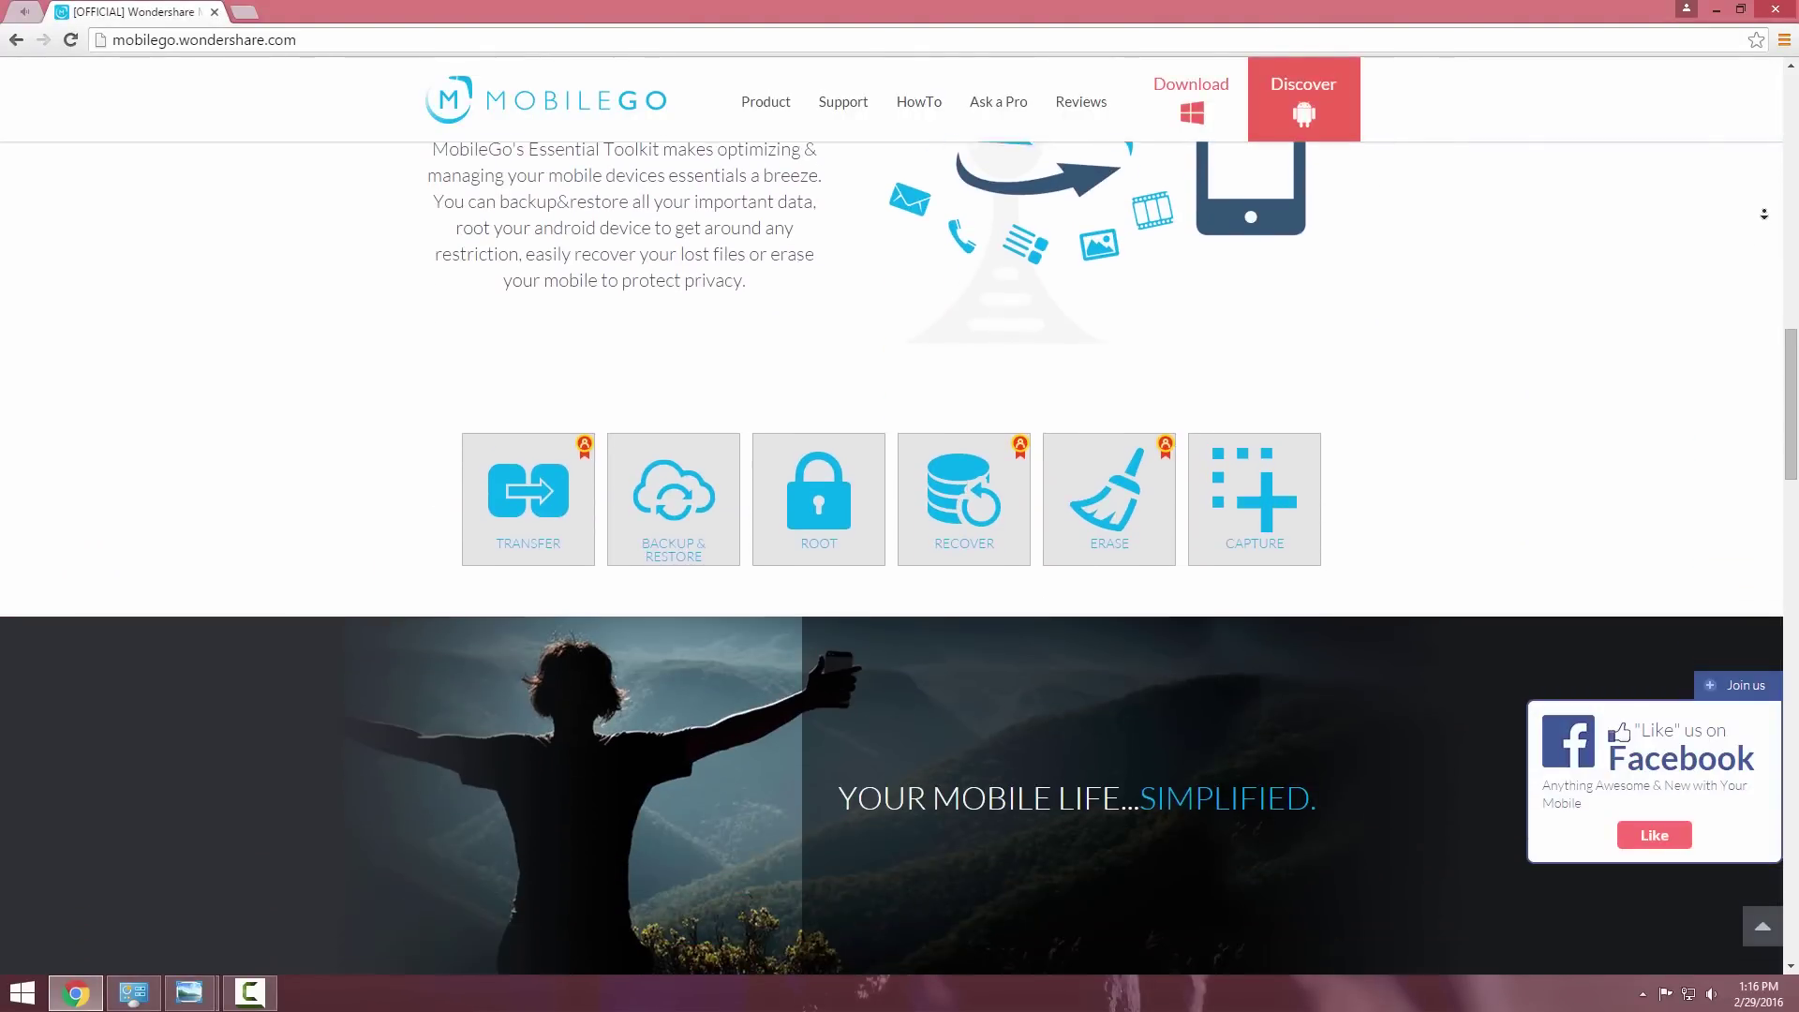
scroll(1767, 214, down, 3)
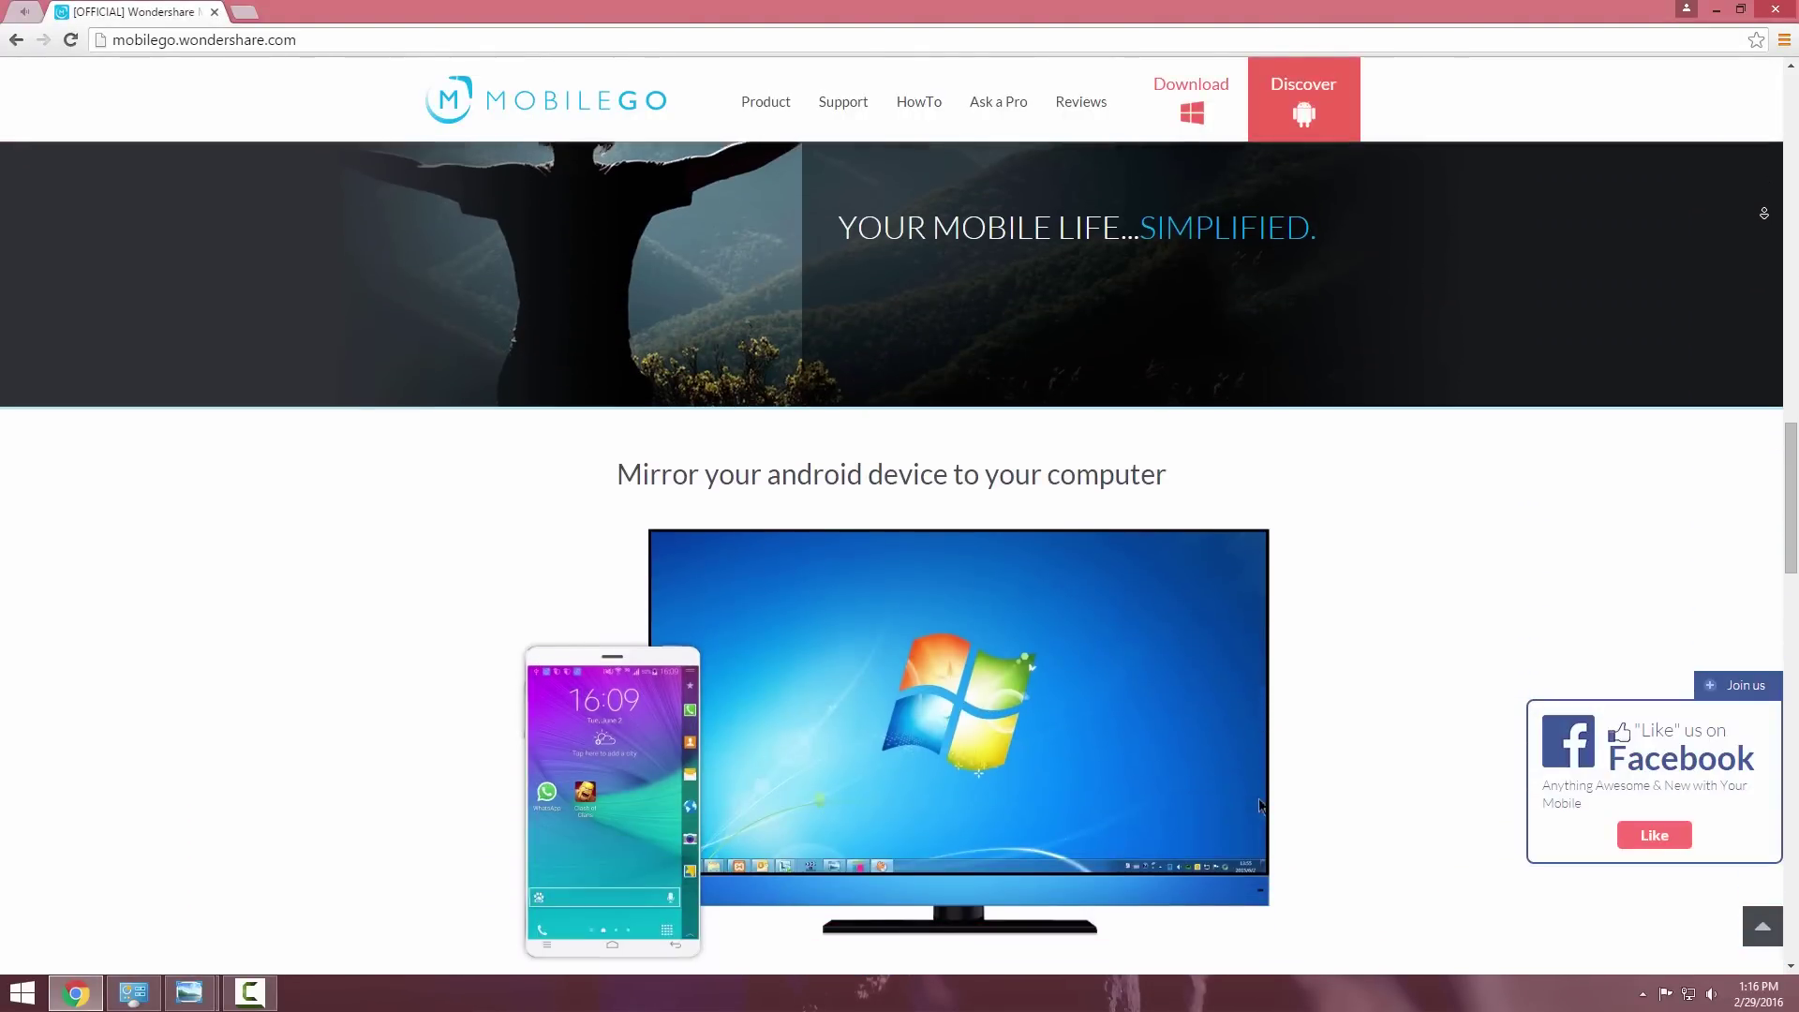
scroll(1764, 213, down, 4)
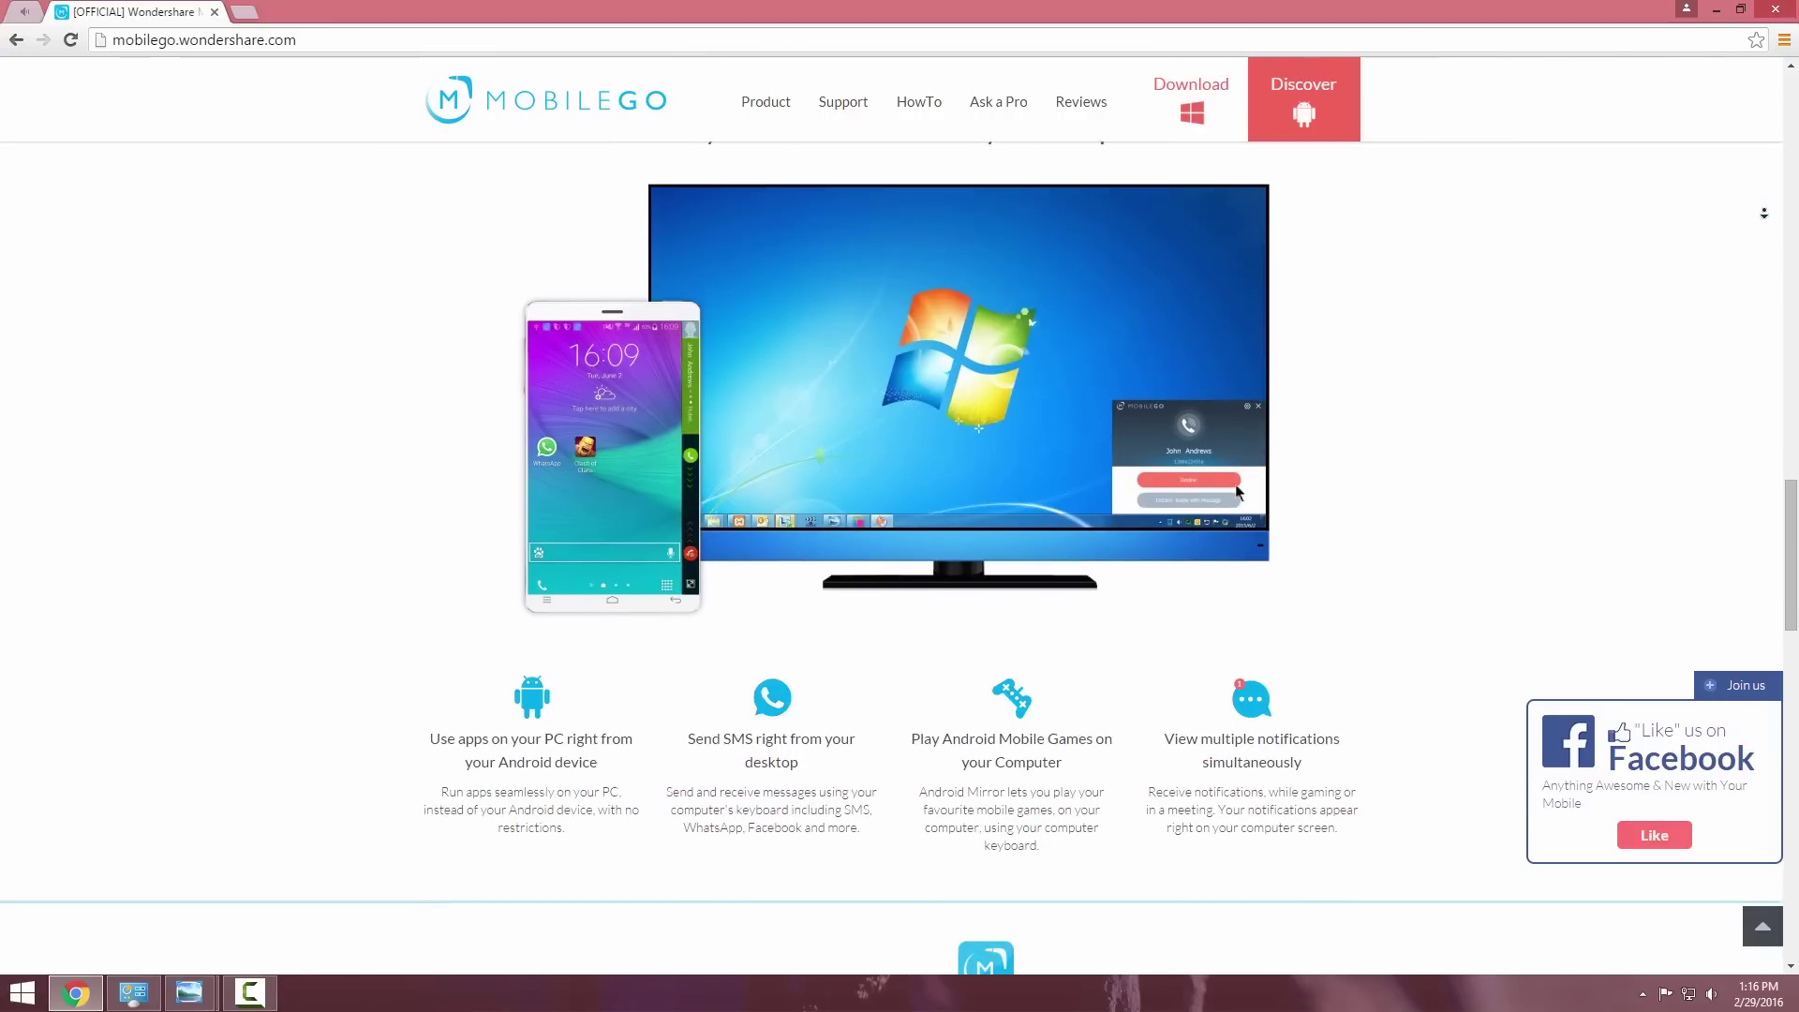
scroll(1763, 220, down, 7)
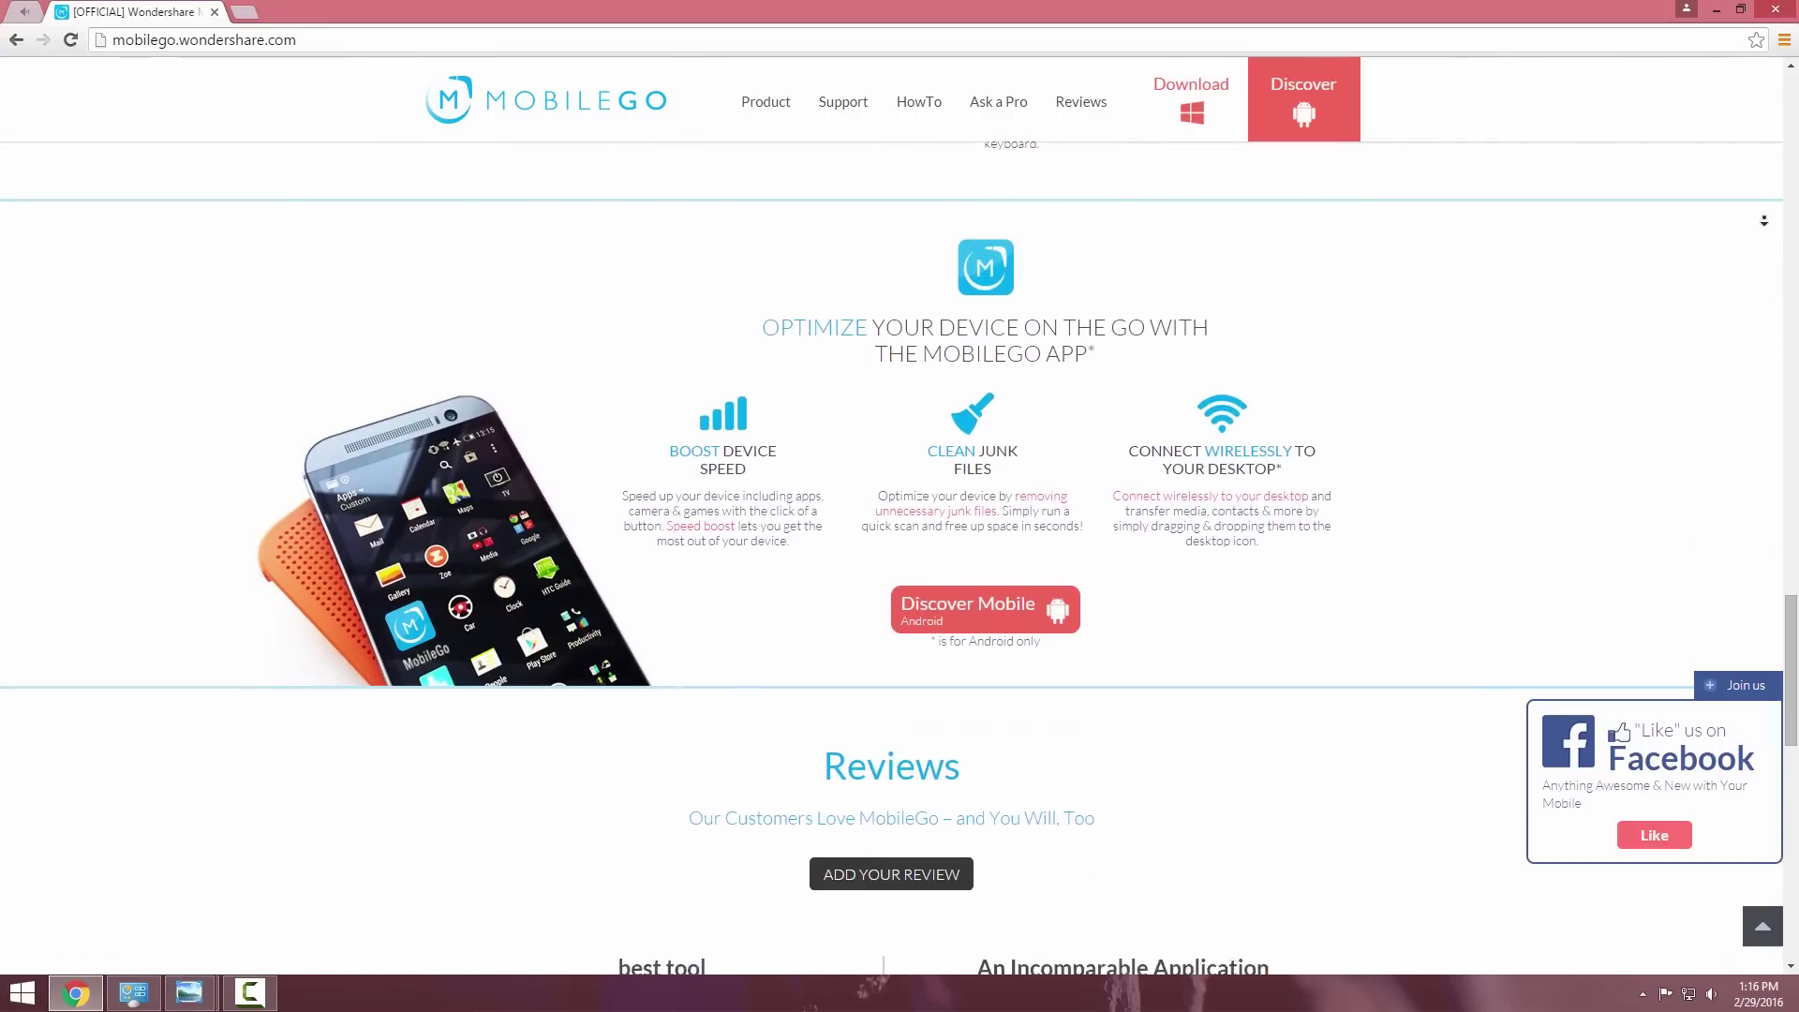
scroll(1764, 220, down, 7)
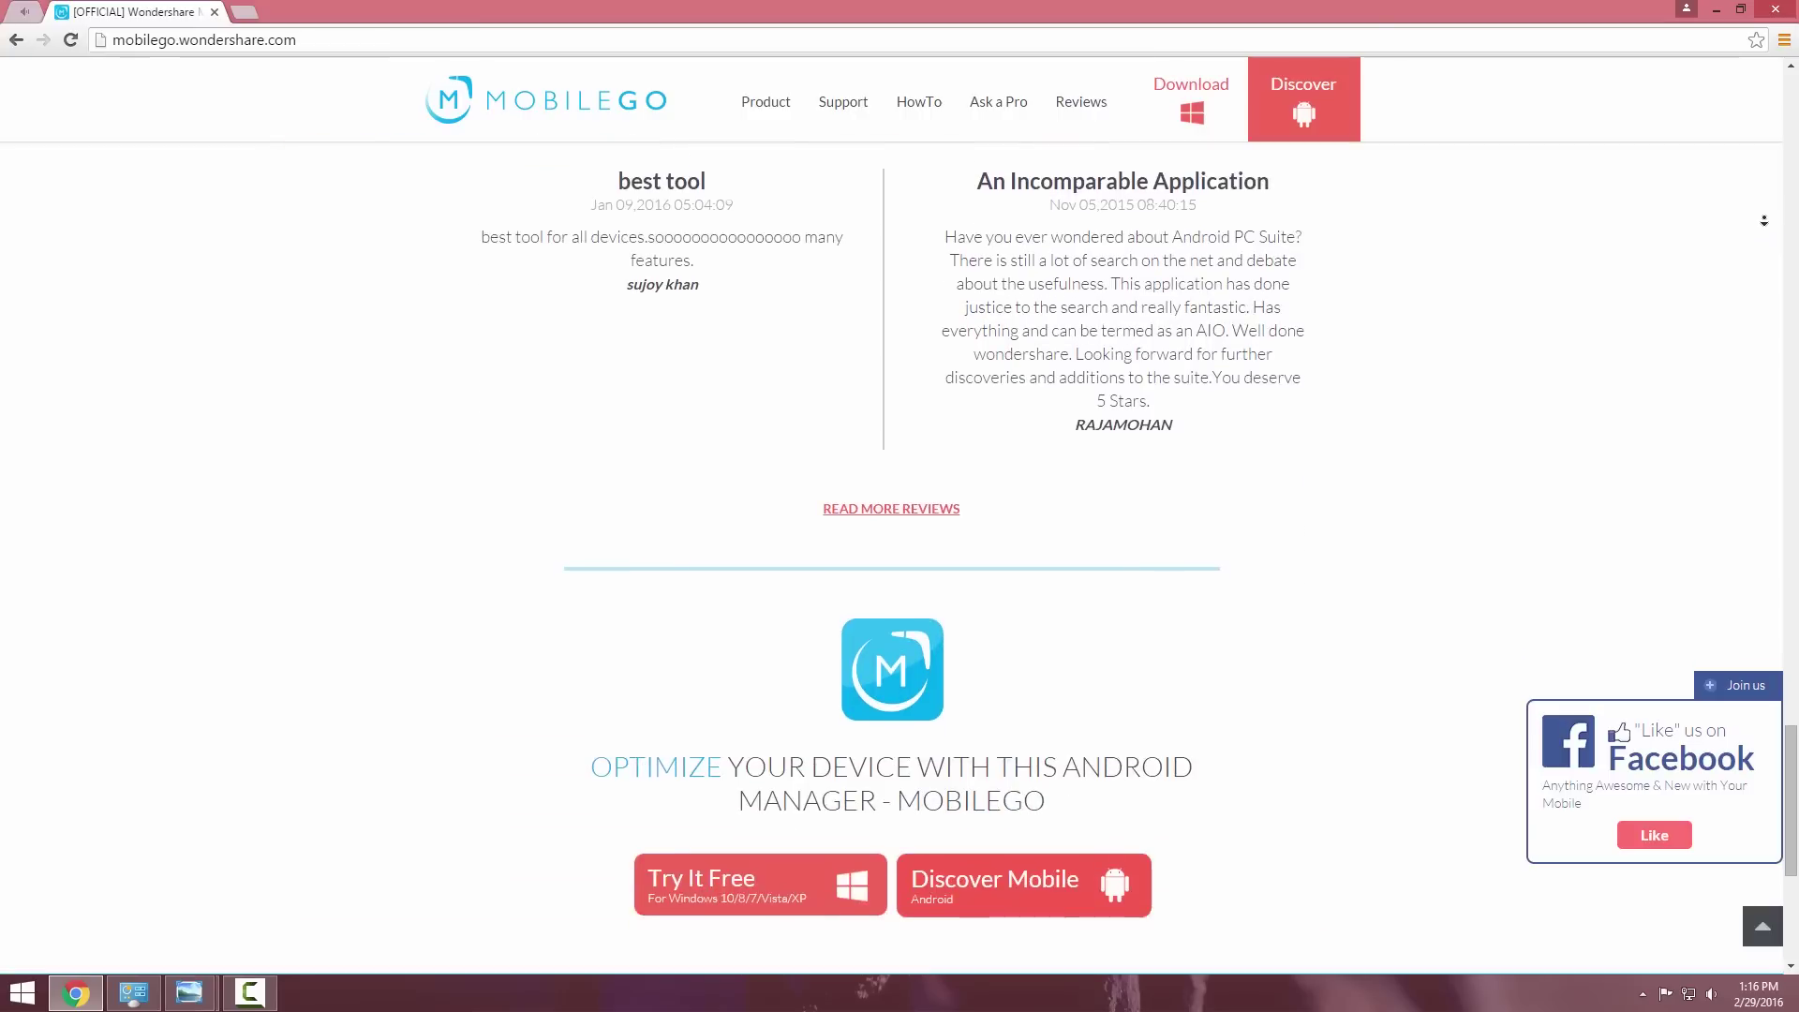
scroll(1764, 220, down, 1)
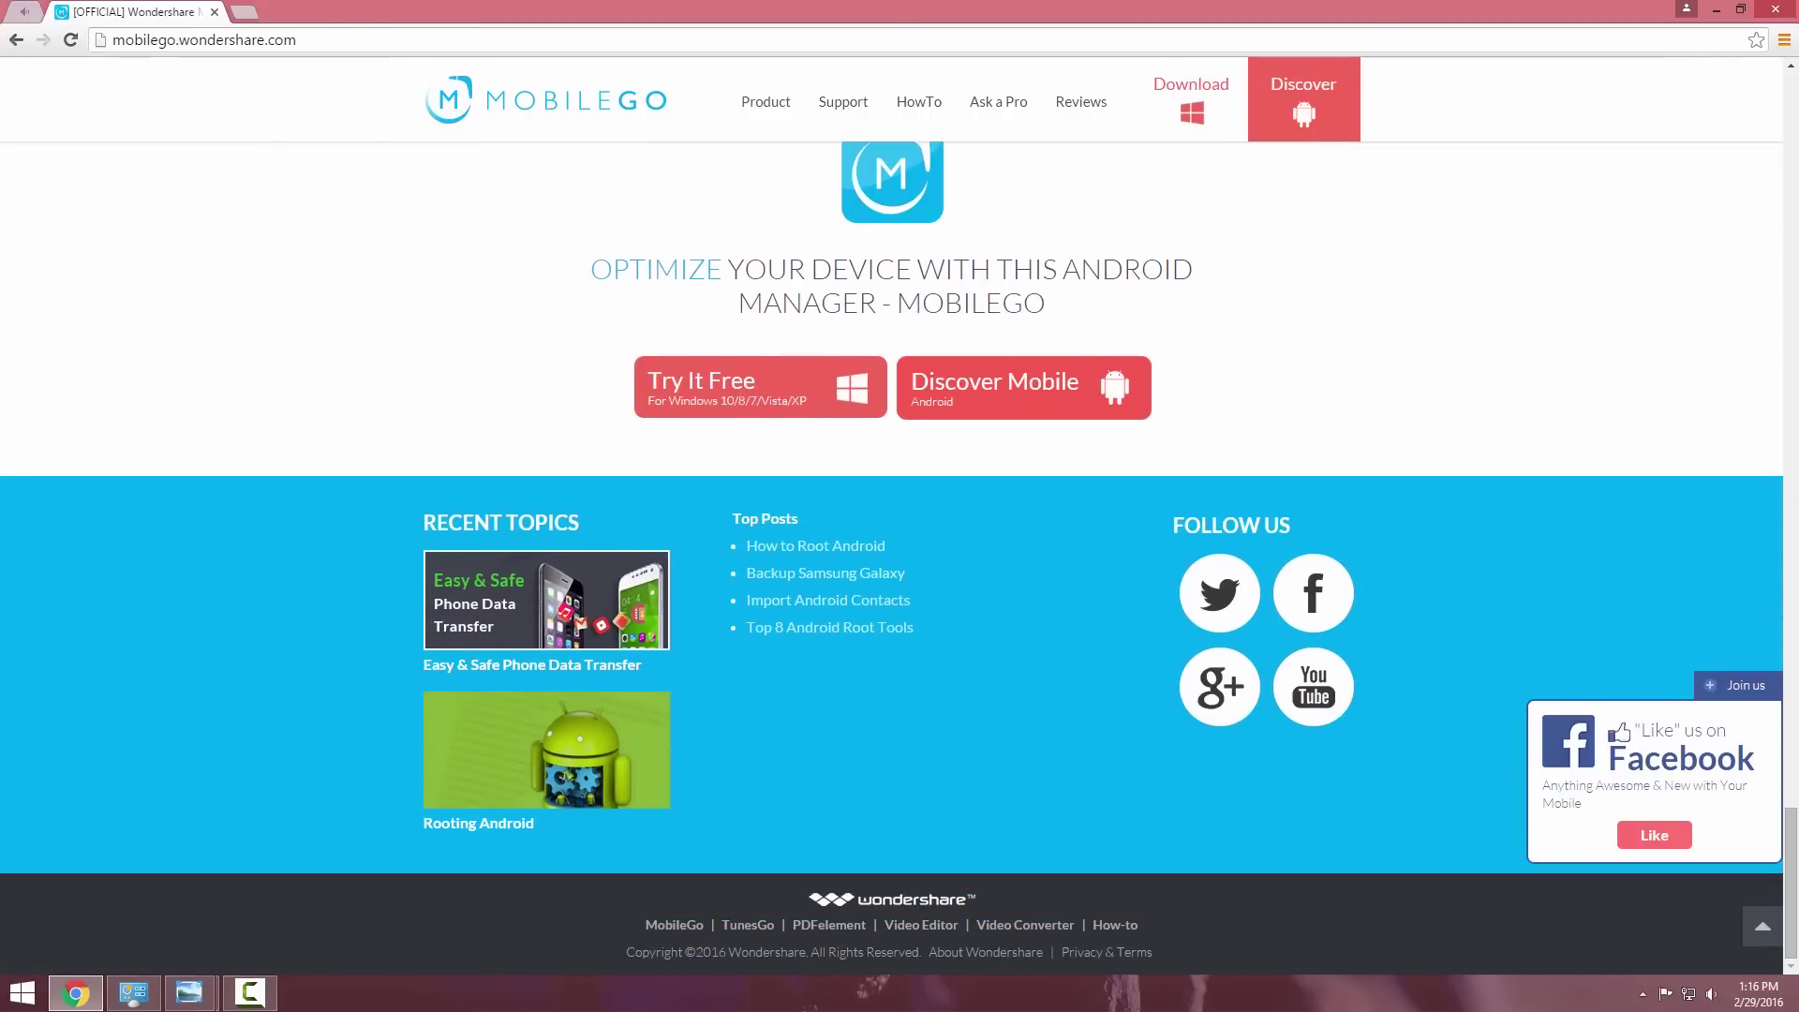
drag(1790, 881, 1787, 288)
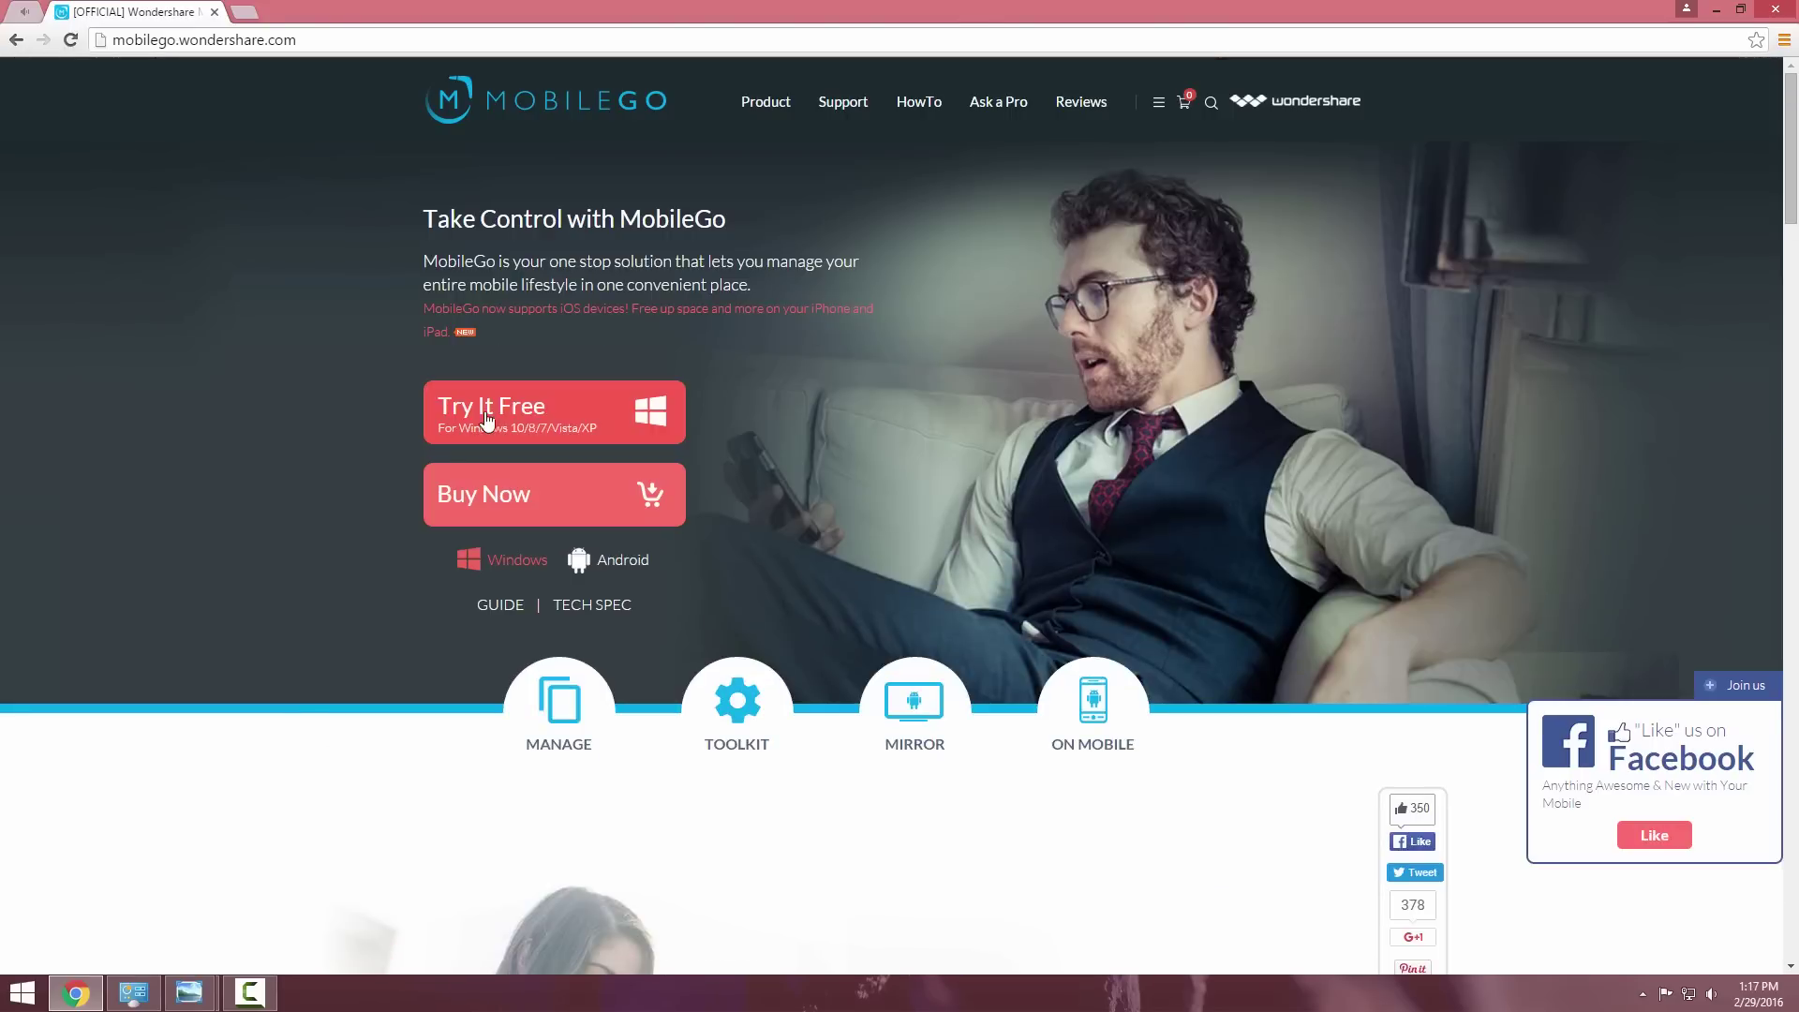
Step: Download the free Windows trial and install MobileGo from mobilego_setup.exe, allowing the UAC prompt
click(481, 420)
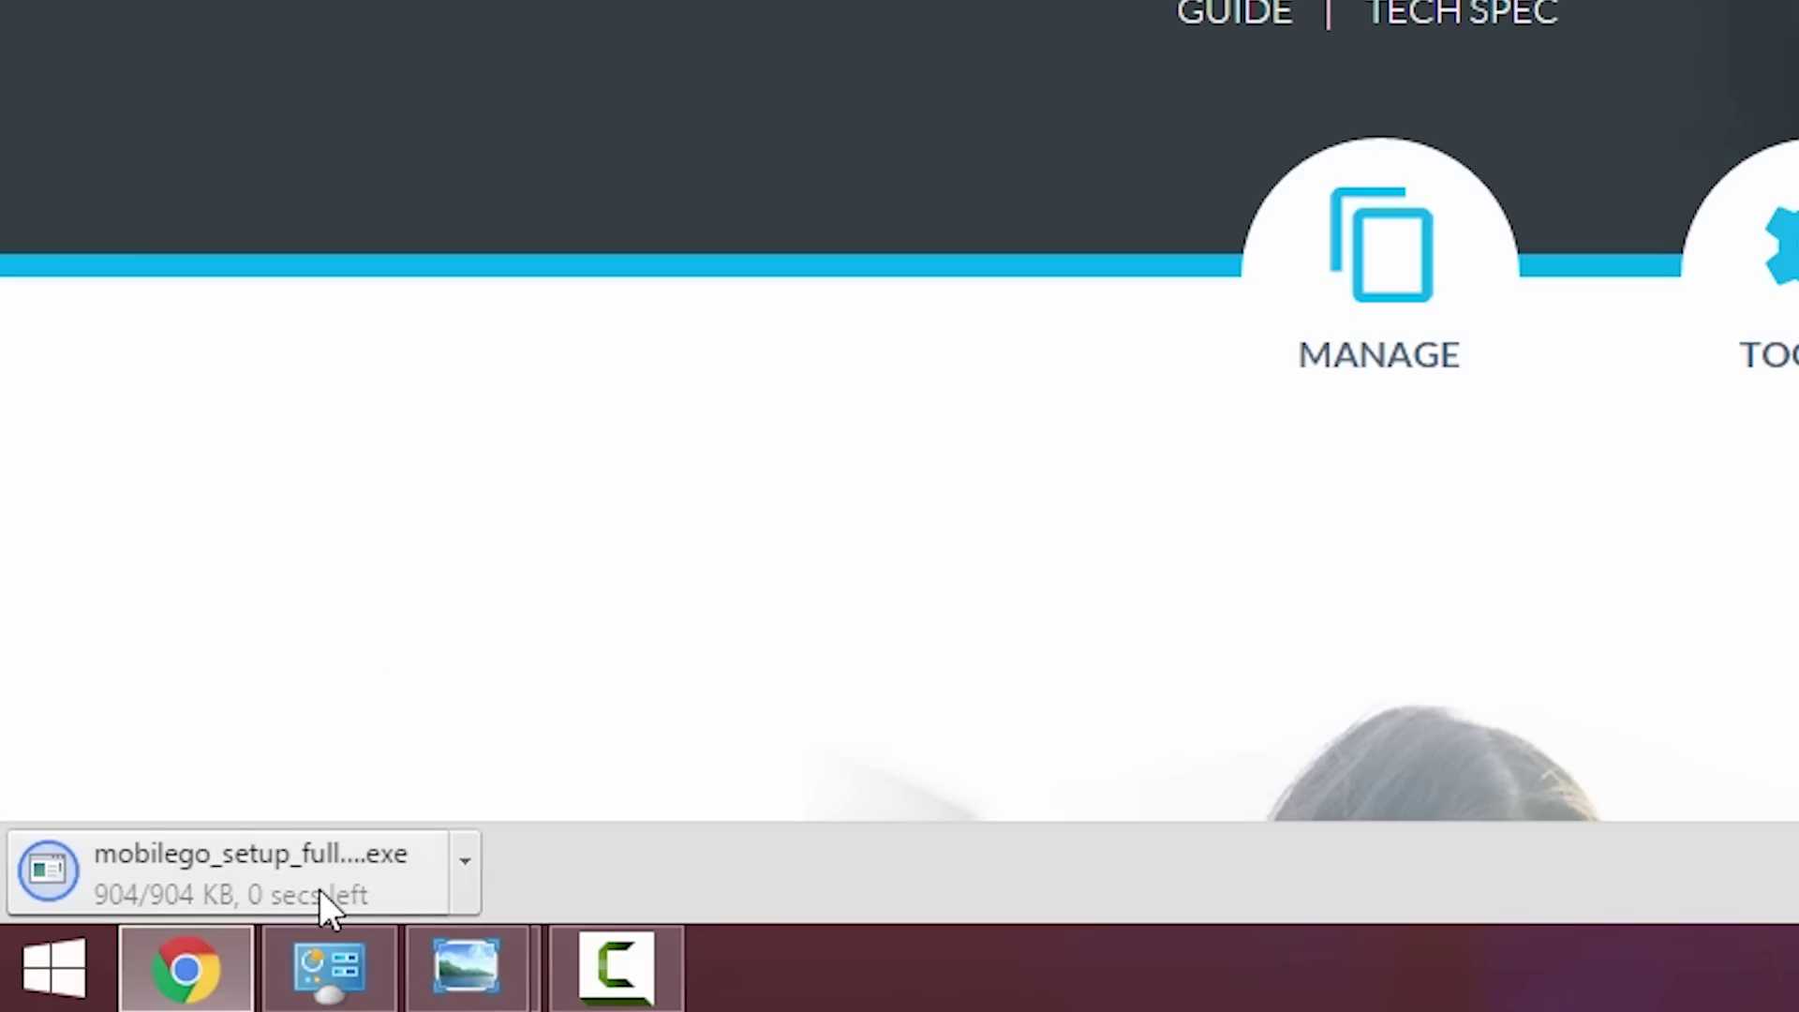
click(321, 894)
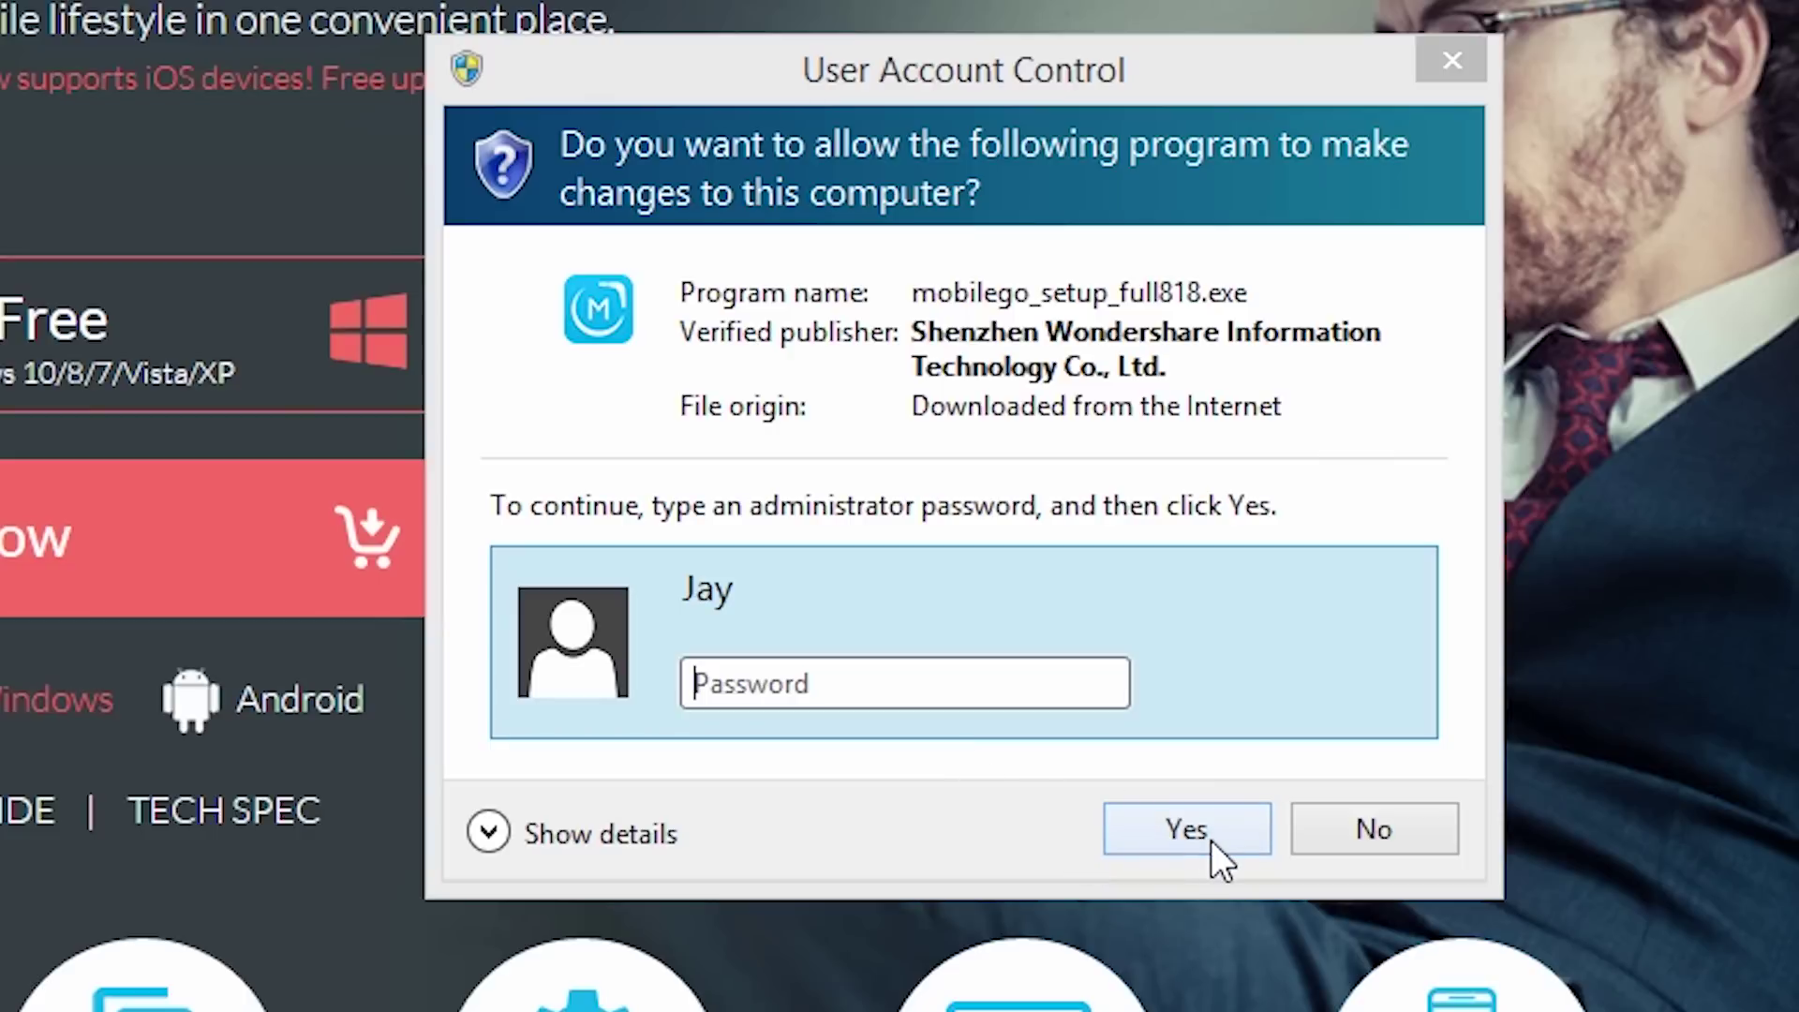
click(1211, 839)
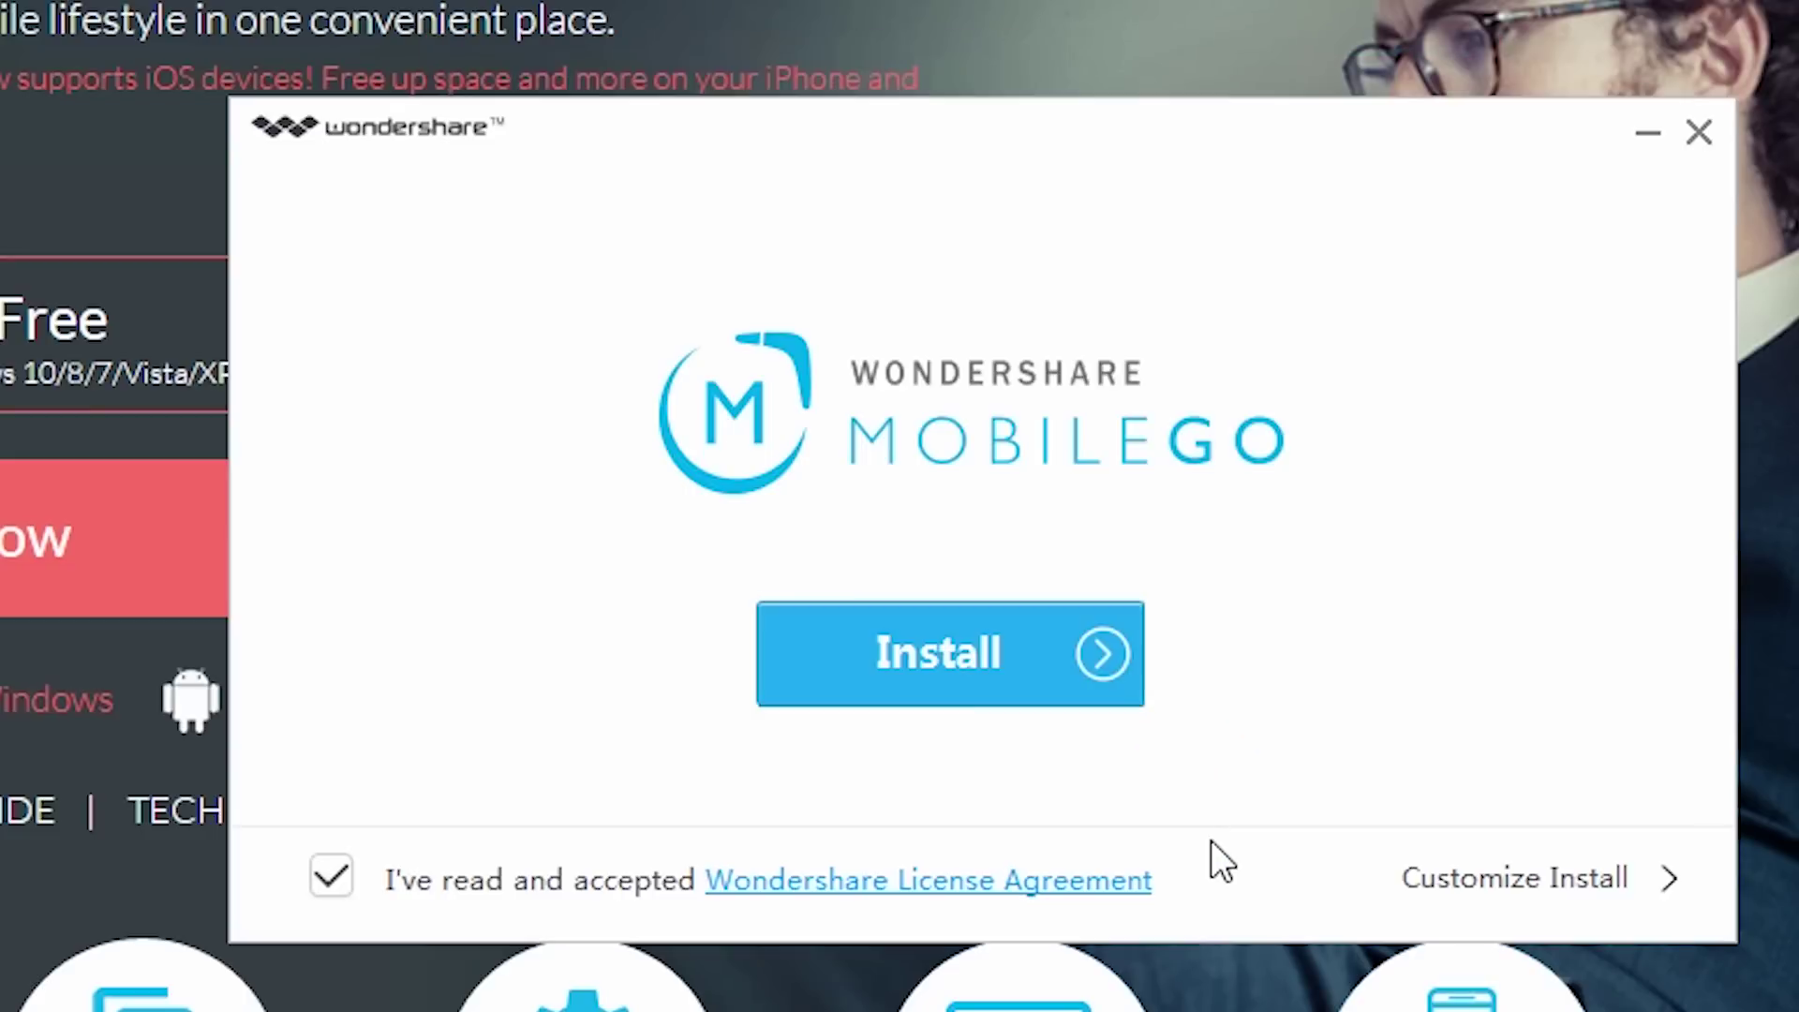
click(1076, 662)
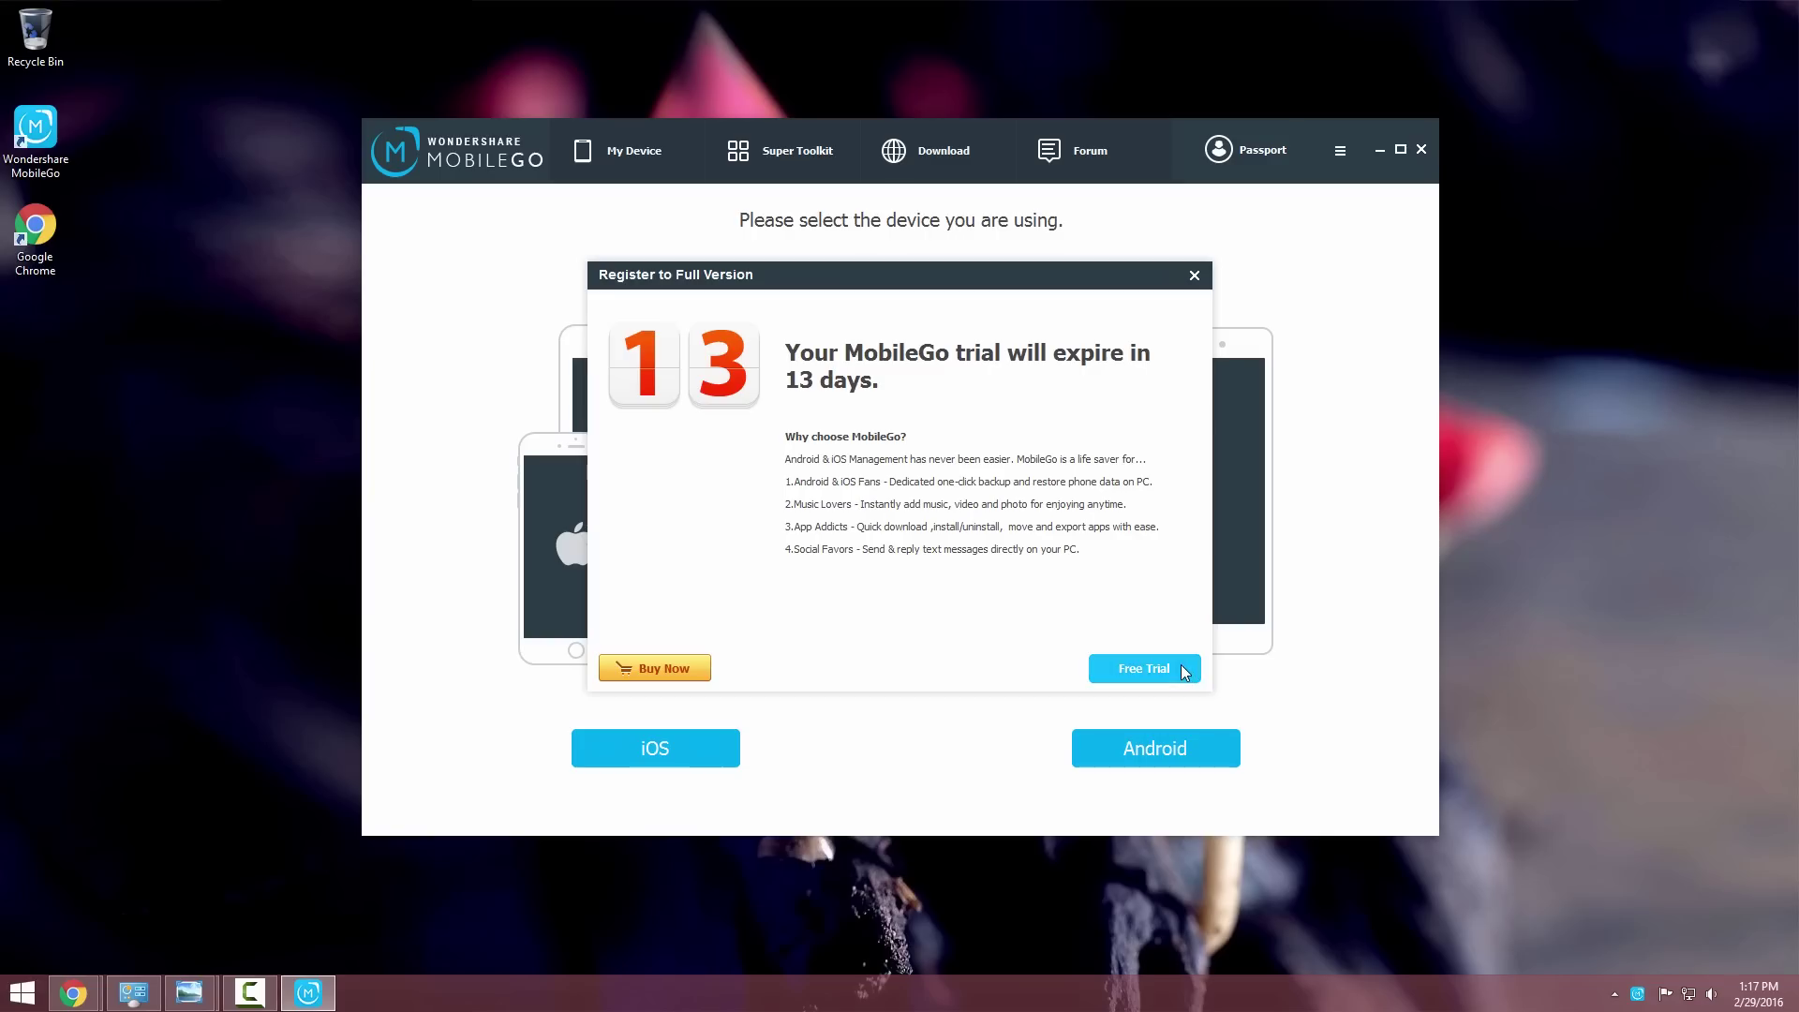
Step: Continue MobileGo as a free trial and choose Android as the device type
click(1181, 665)
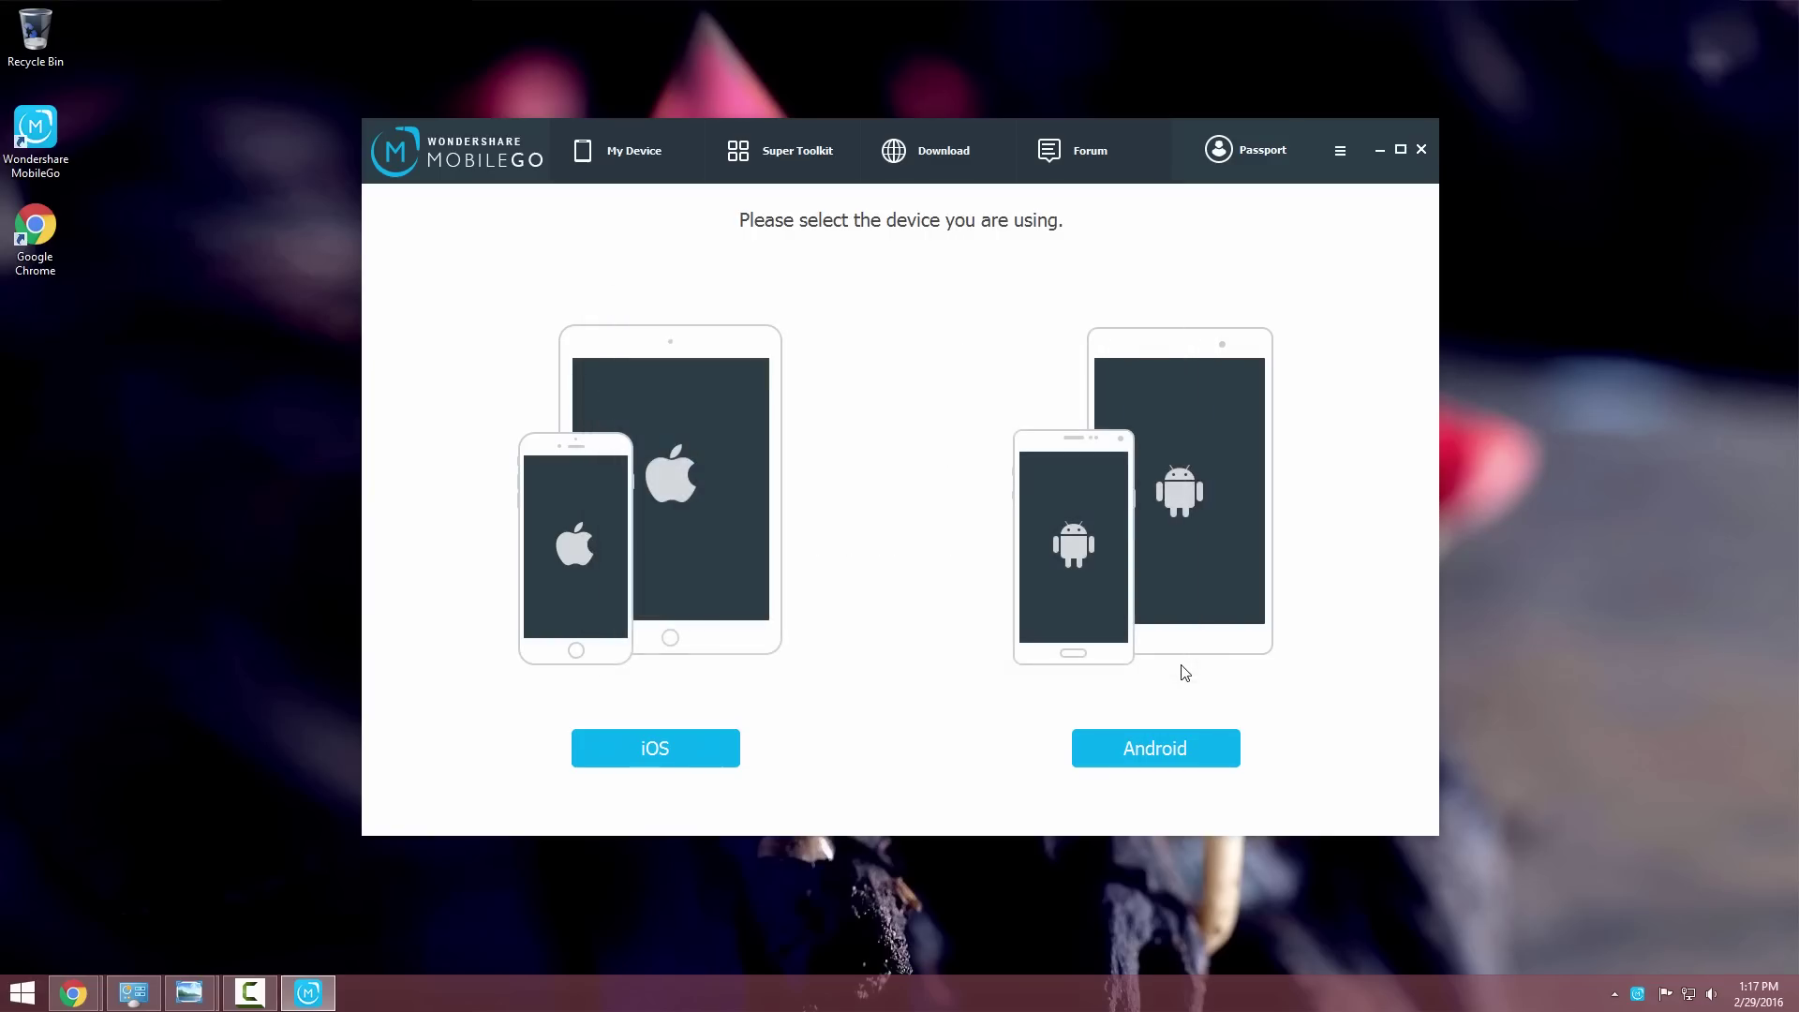
click(1192, 751)
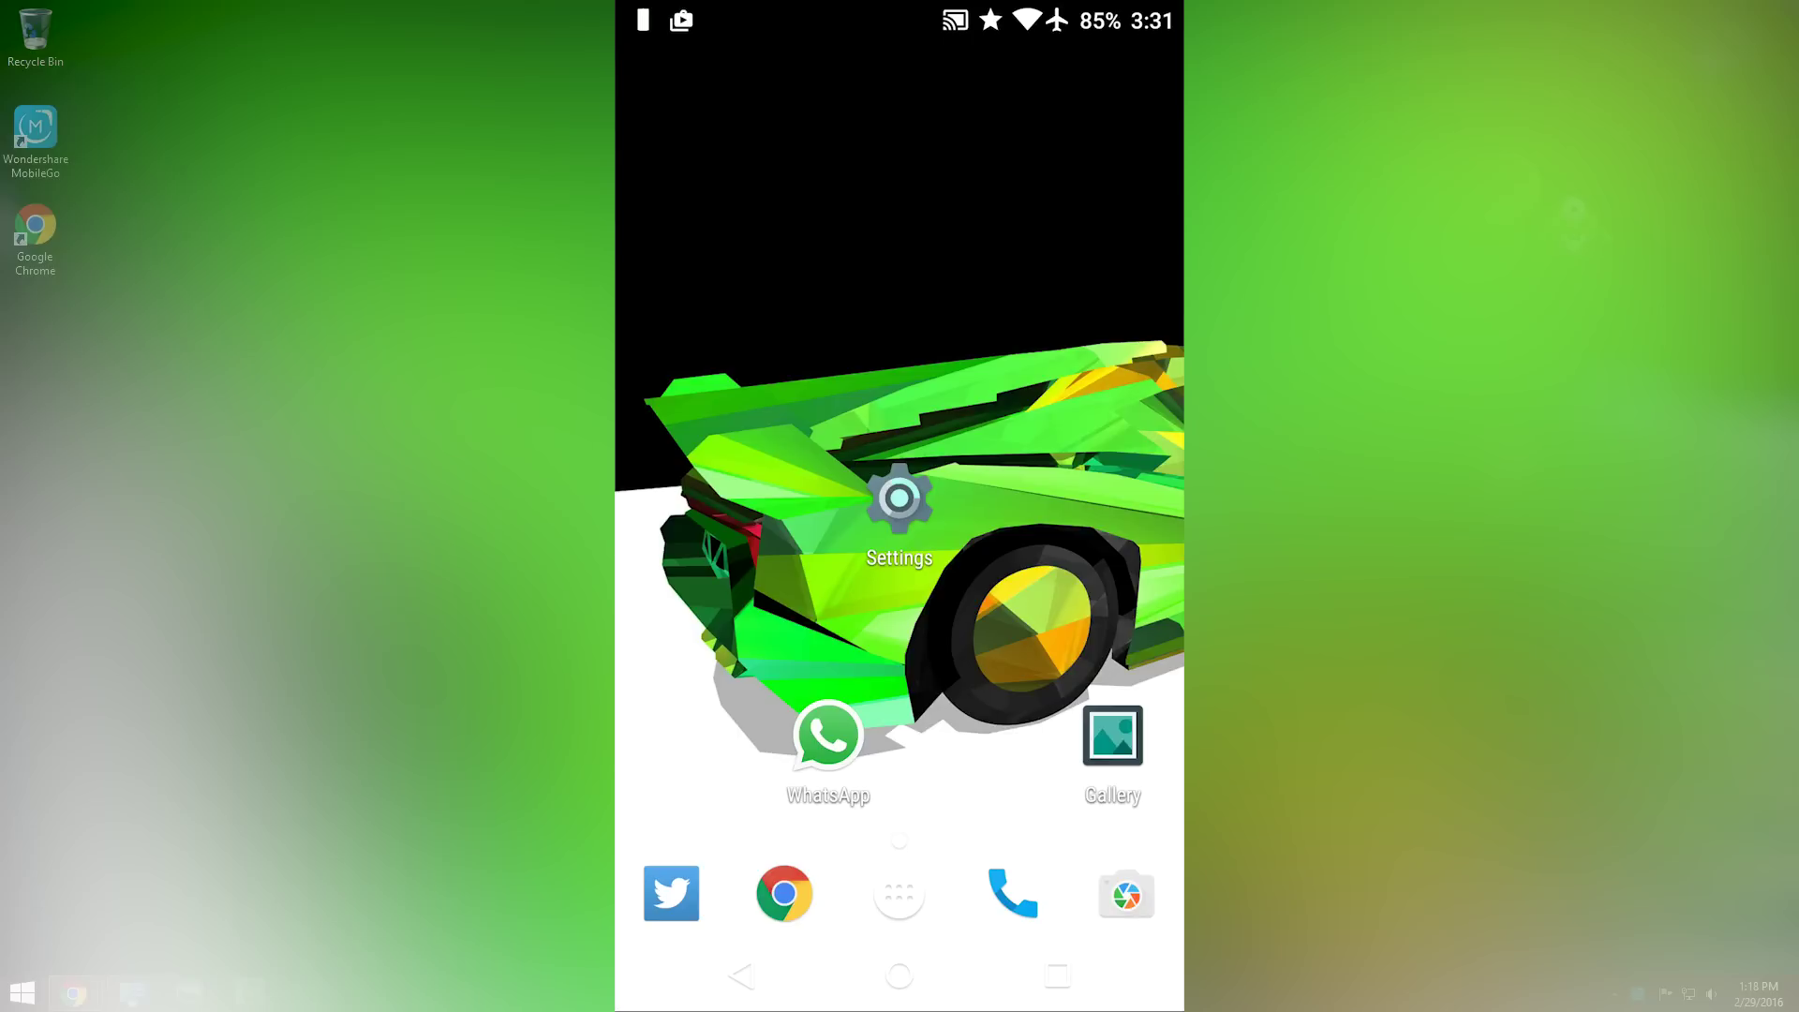
Step: Unlock developer mode from the phone's About phone screen, then return to the main Settings list
click(899, 498)
scroll(899, 506, down, 1)
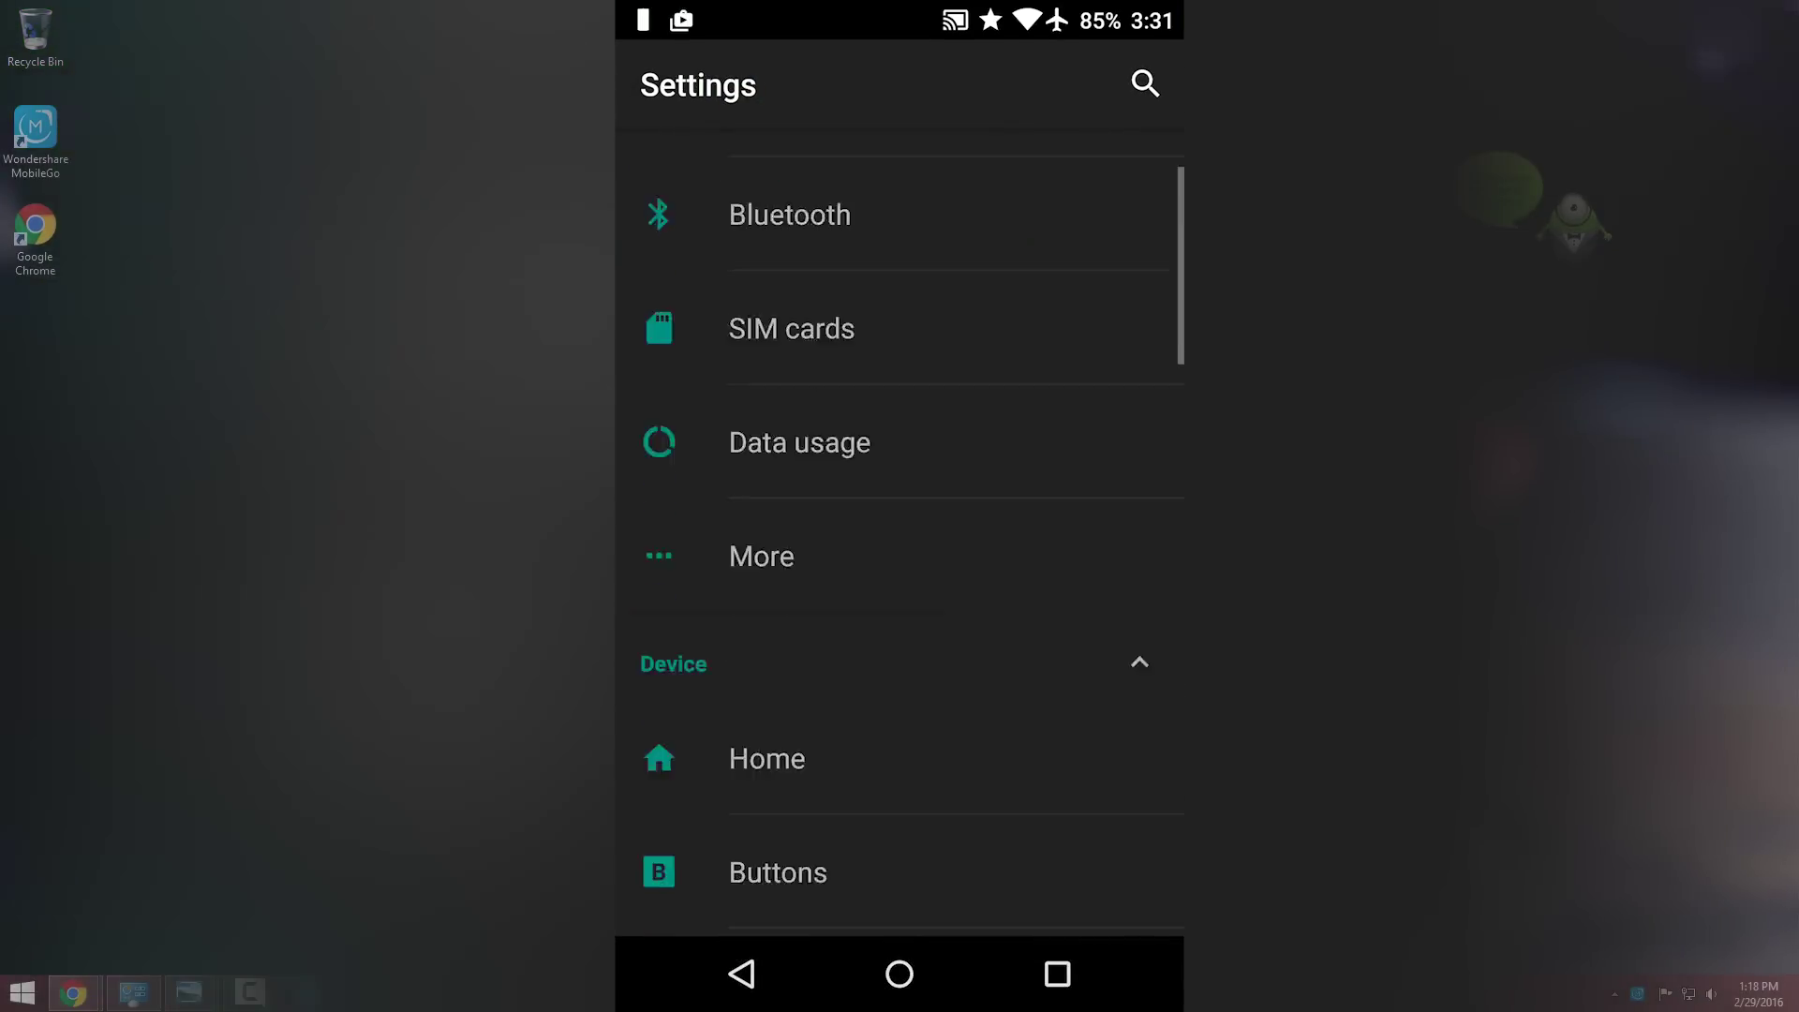
scroll(900, 506, down, 10)
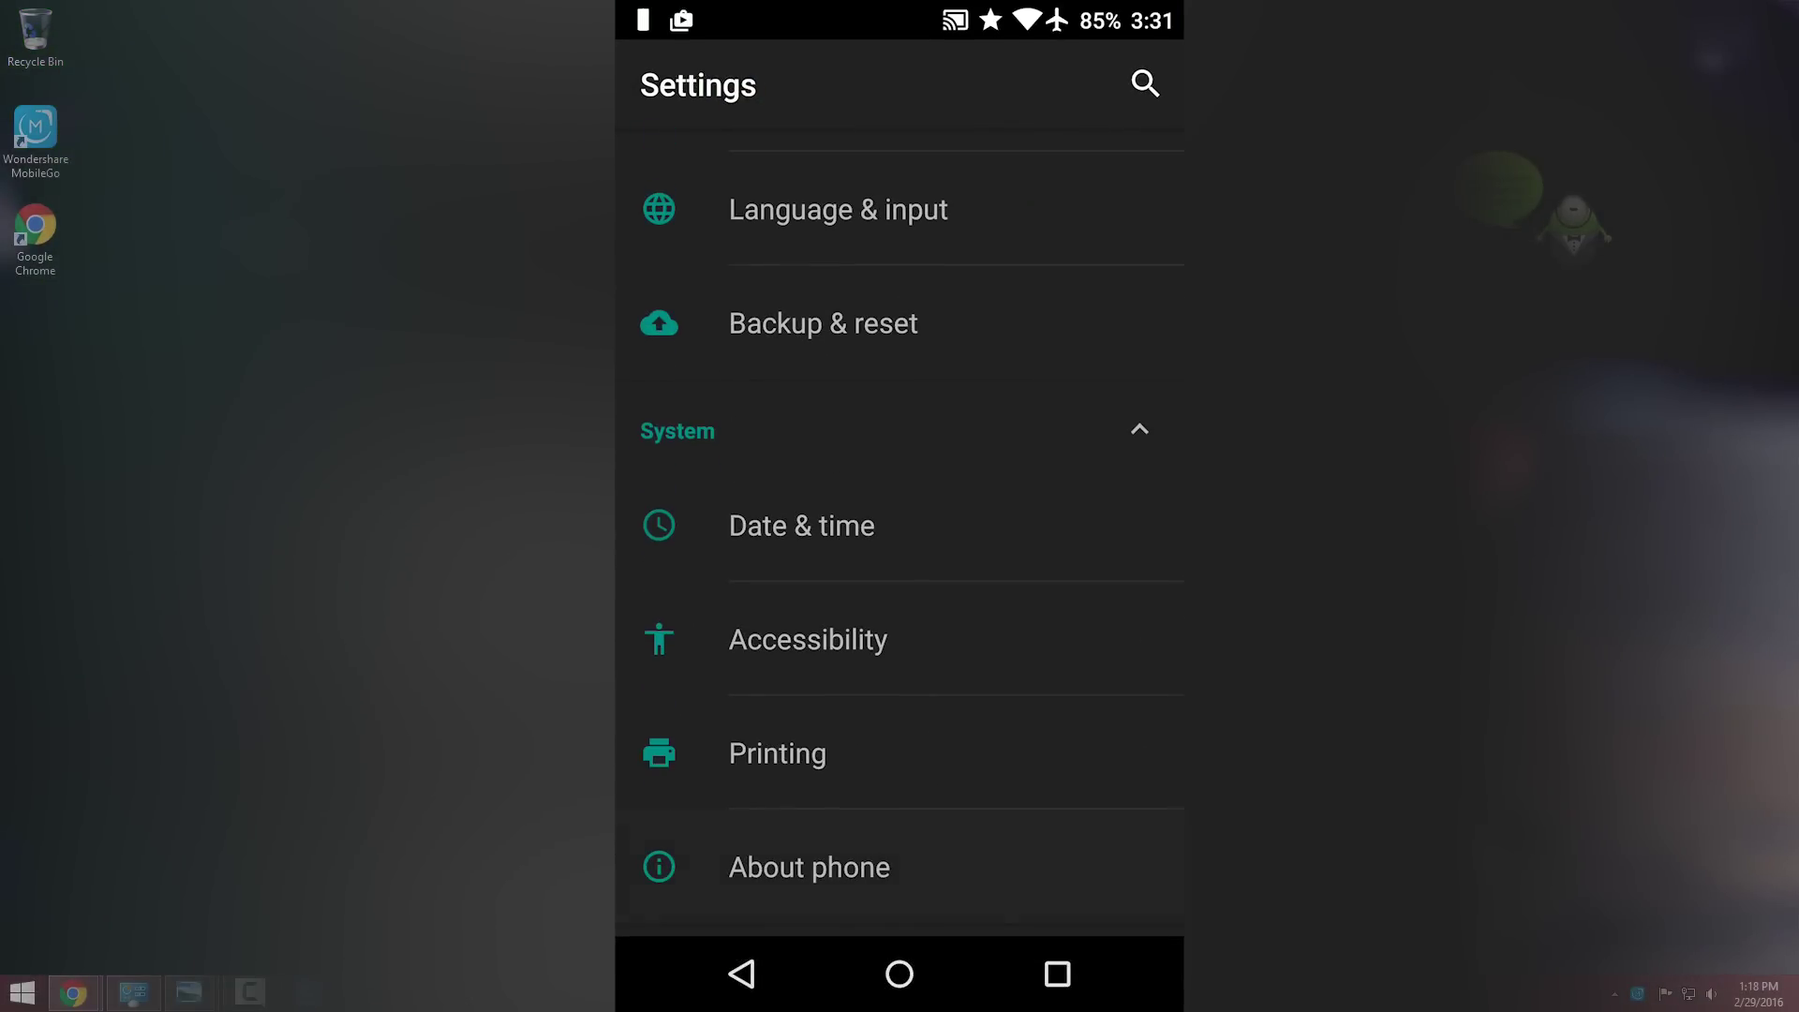
click(809, 867)
scroll(899, 506, down, 5)
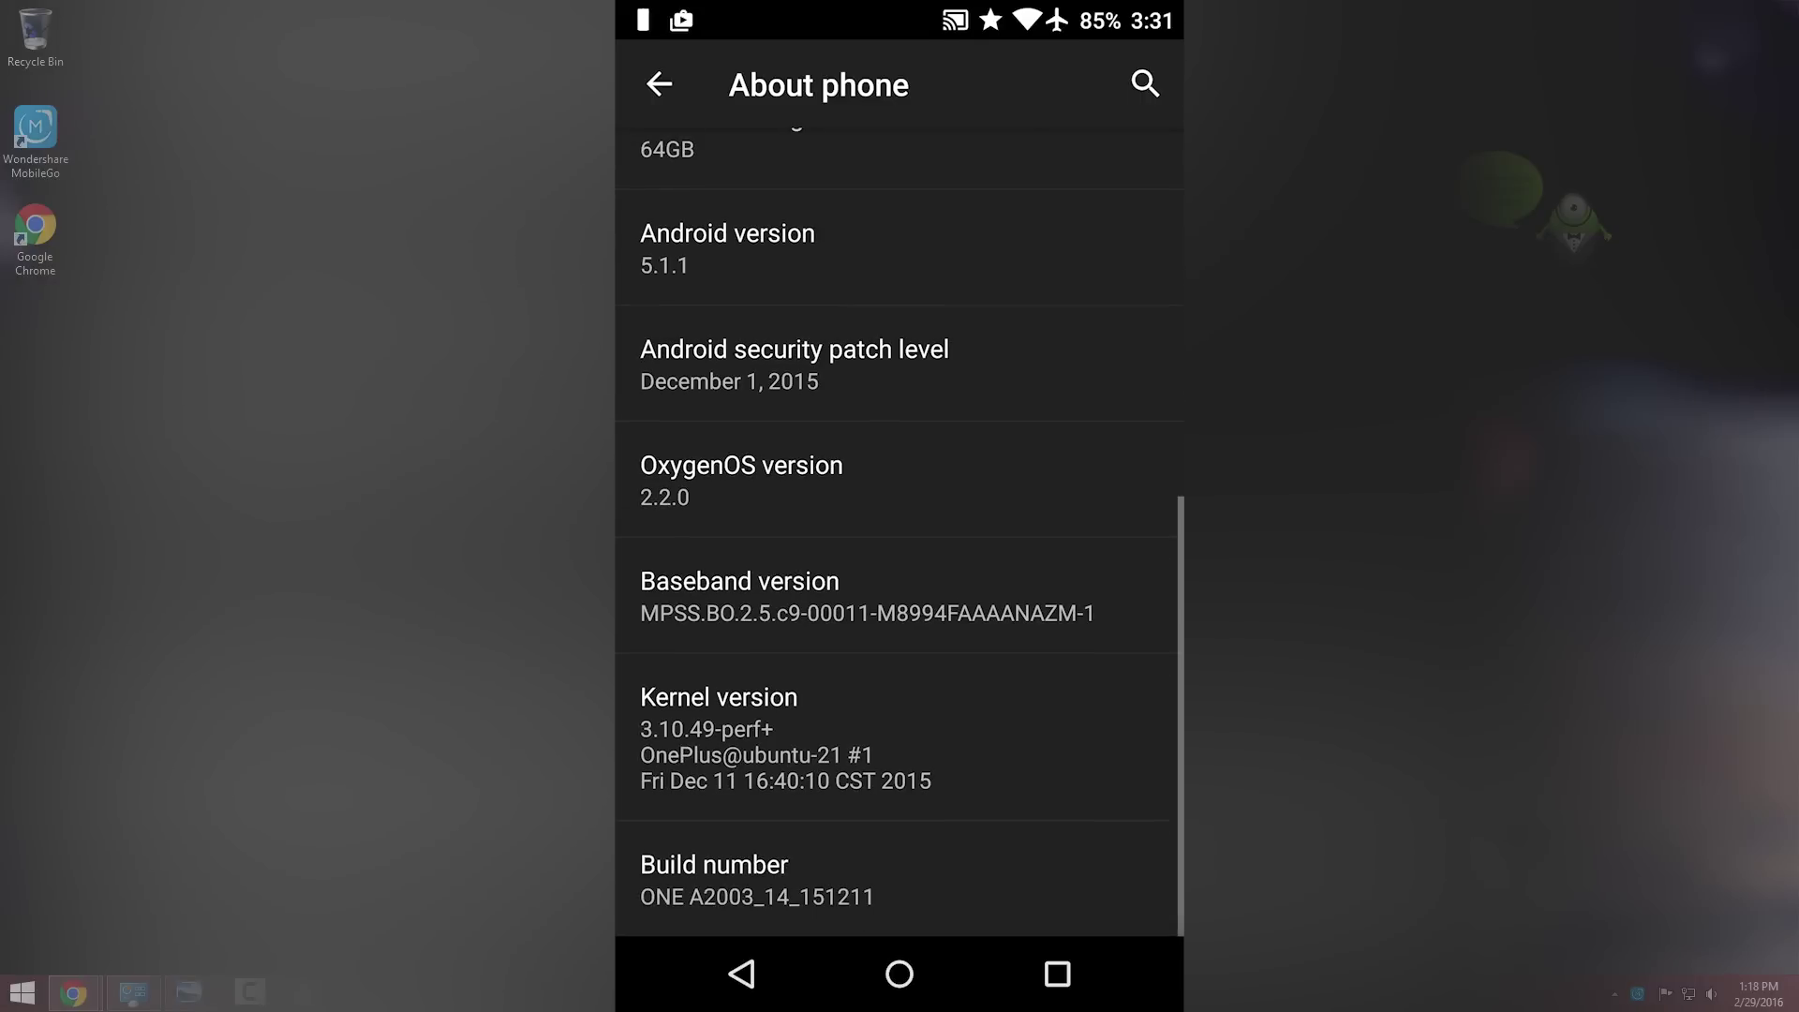
click(899, 878)
click(900, 878)
click(900, 878)
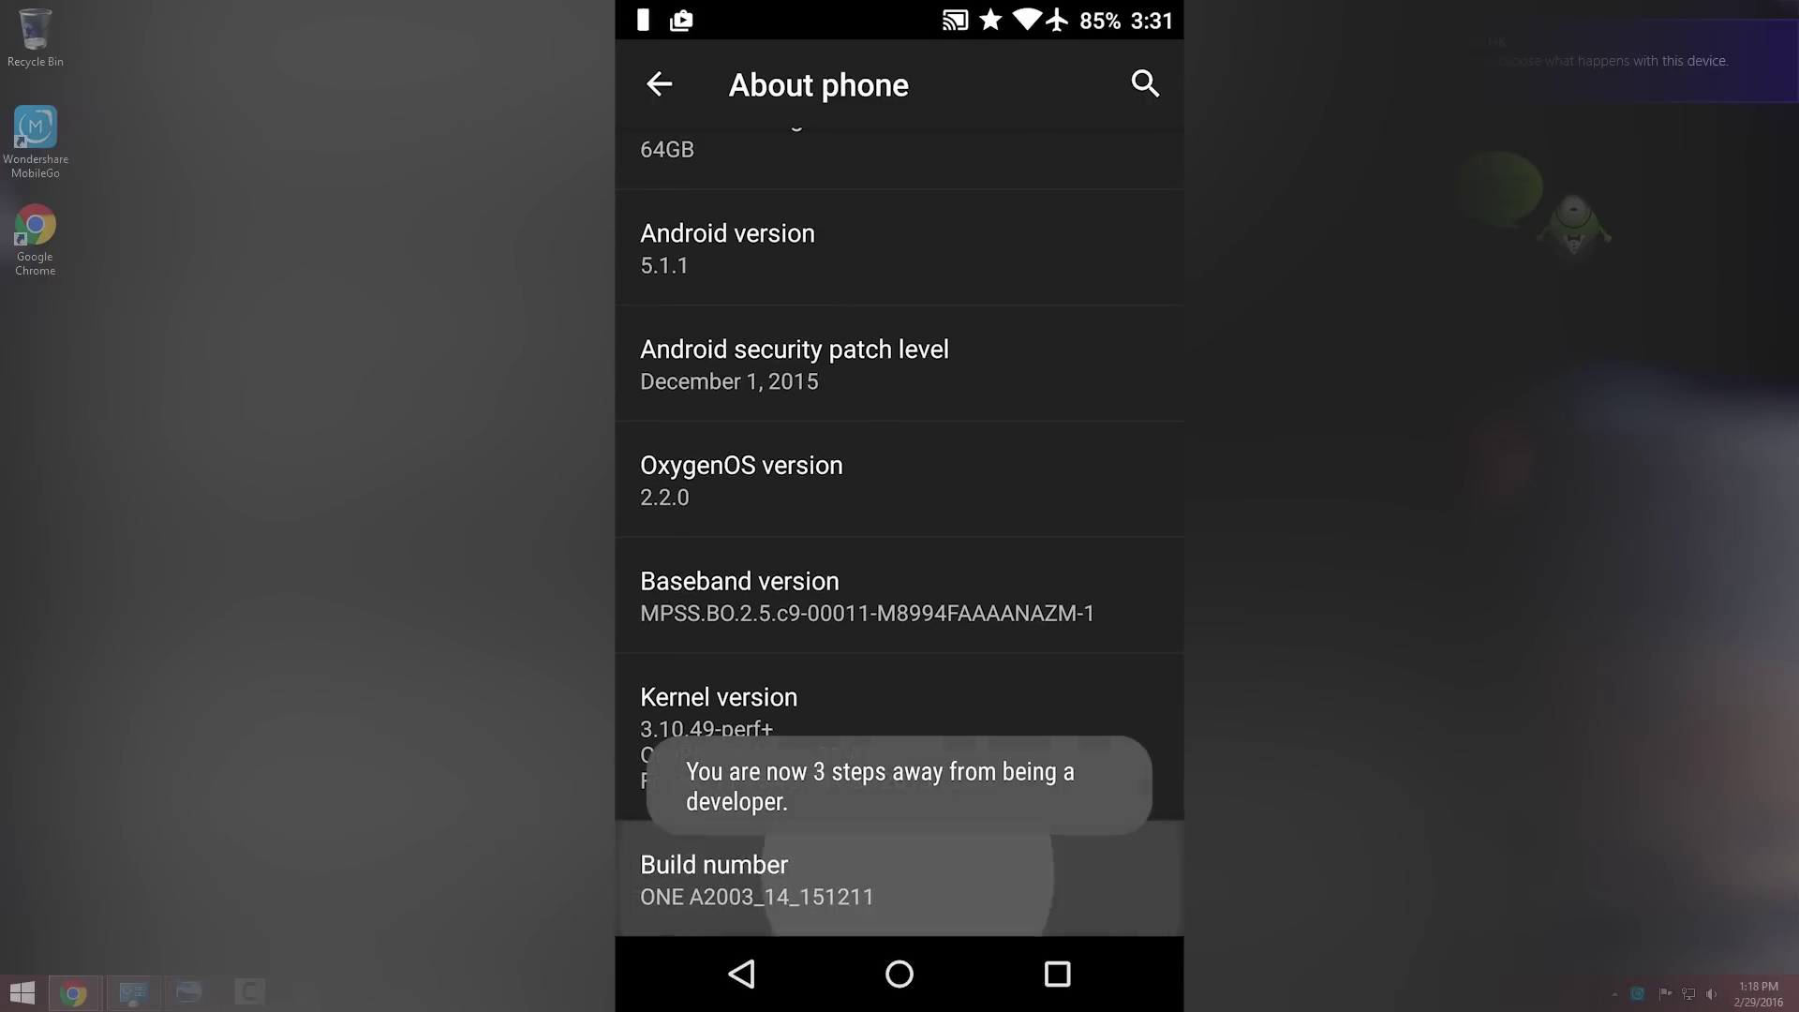
click(899, 878)
click(899, 878)
click(900, 878)
click(741, 973)
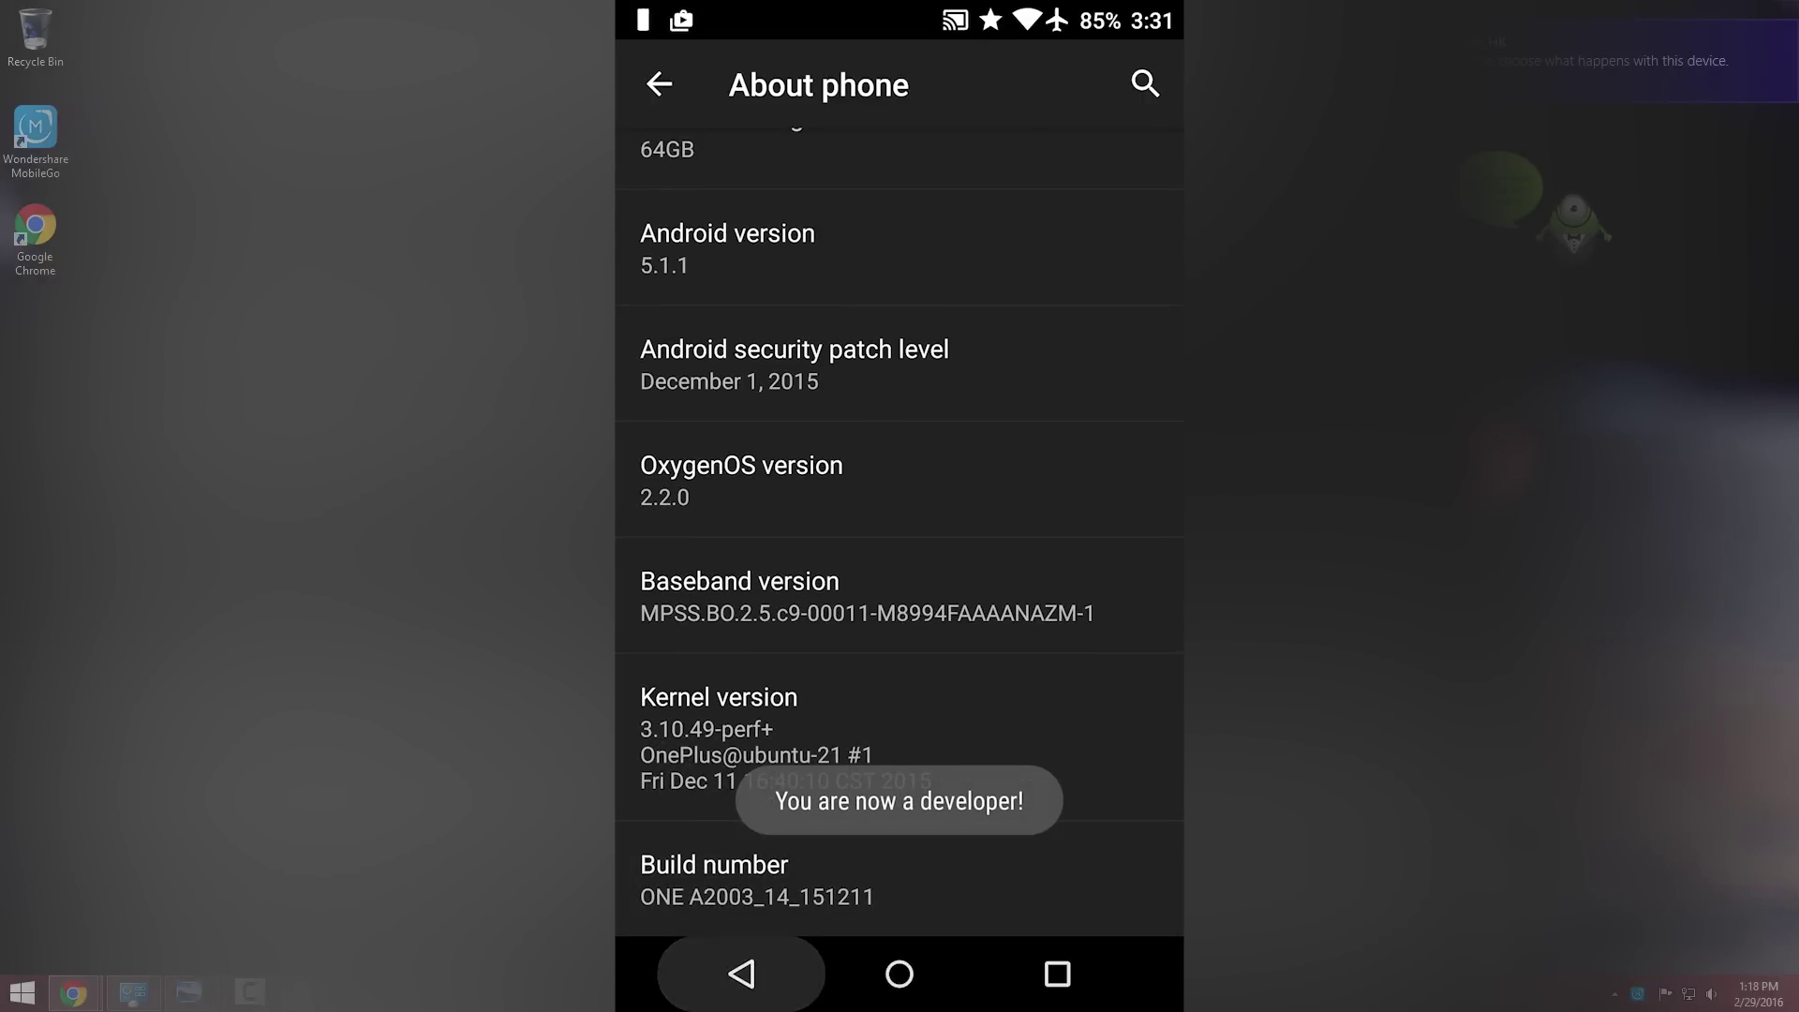
Step: Switch on Developer options and USB debugging, confirming both prompts
click(843, 866)
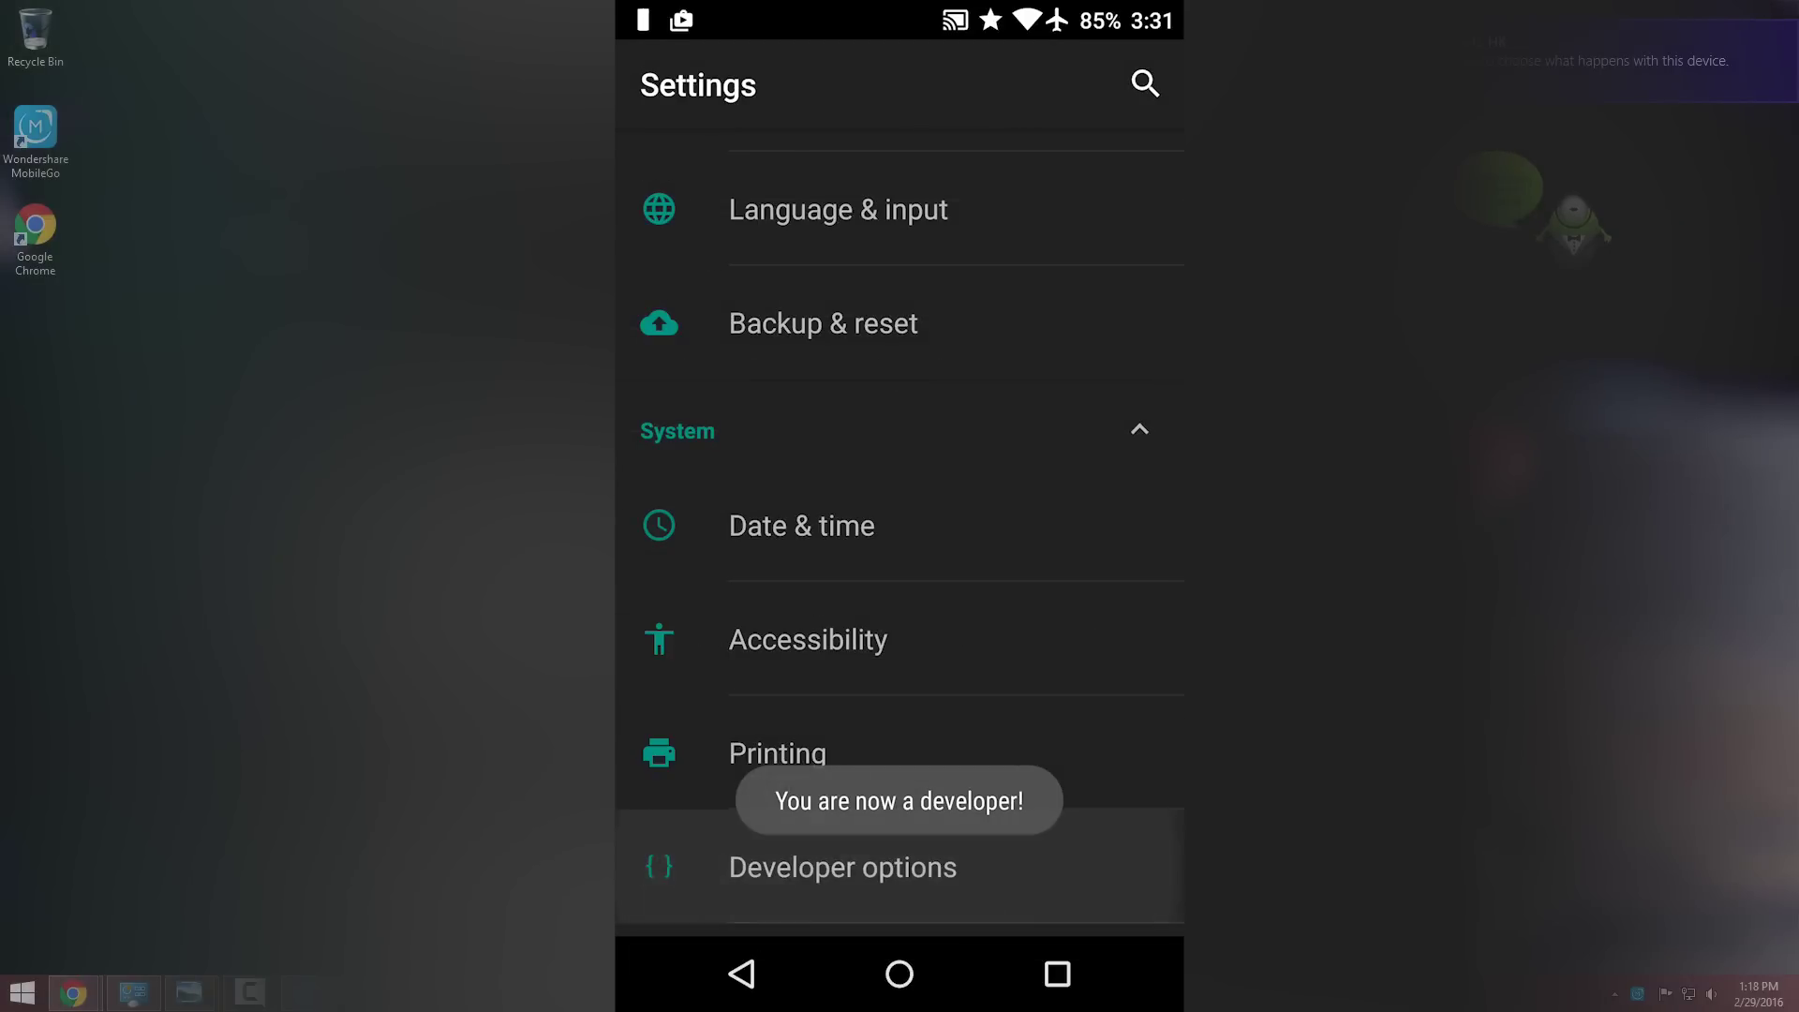
click(1117, 172)
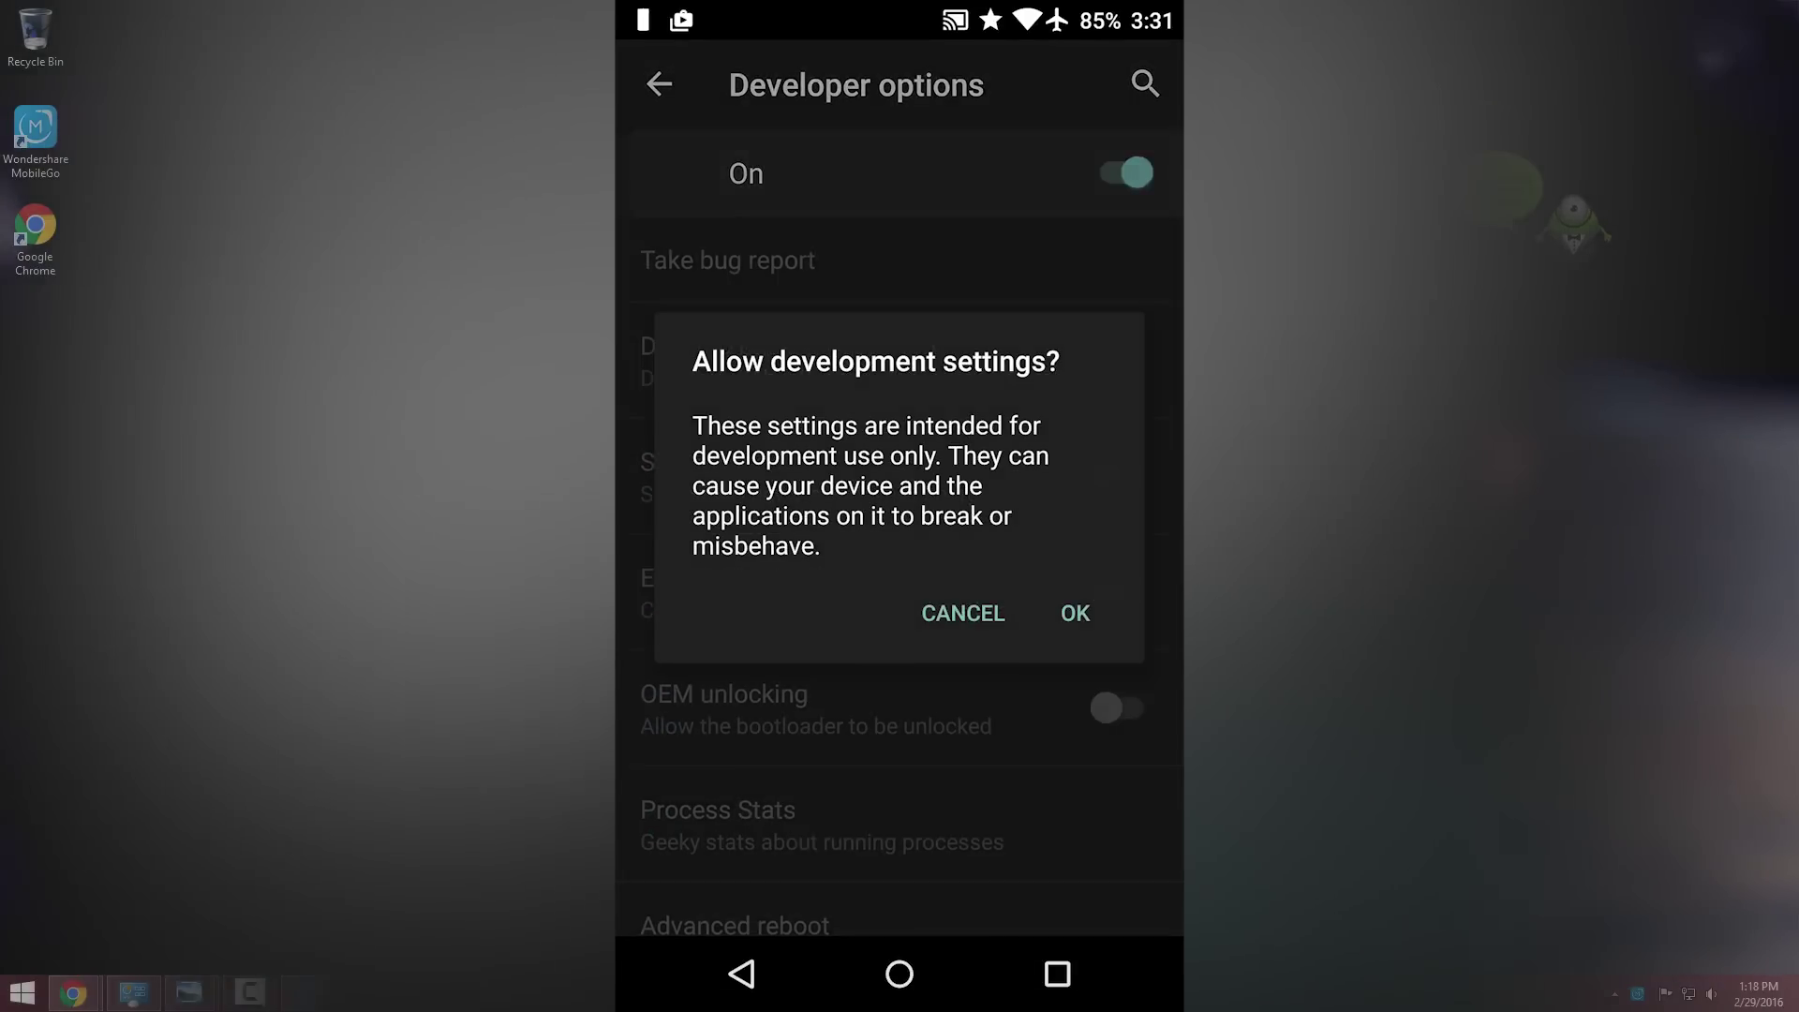
click(1076, 611)
scroll(899, 562, down, 3)
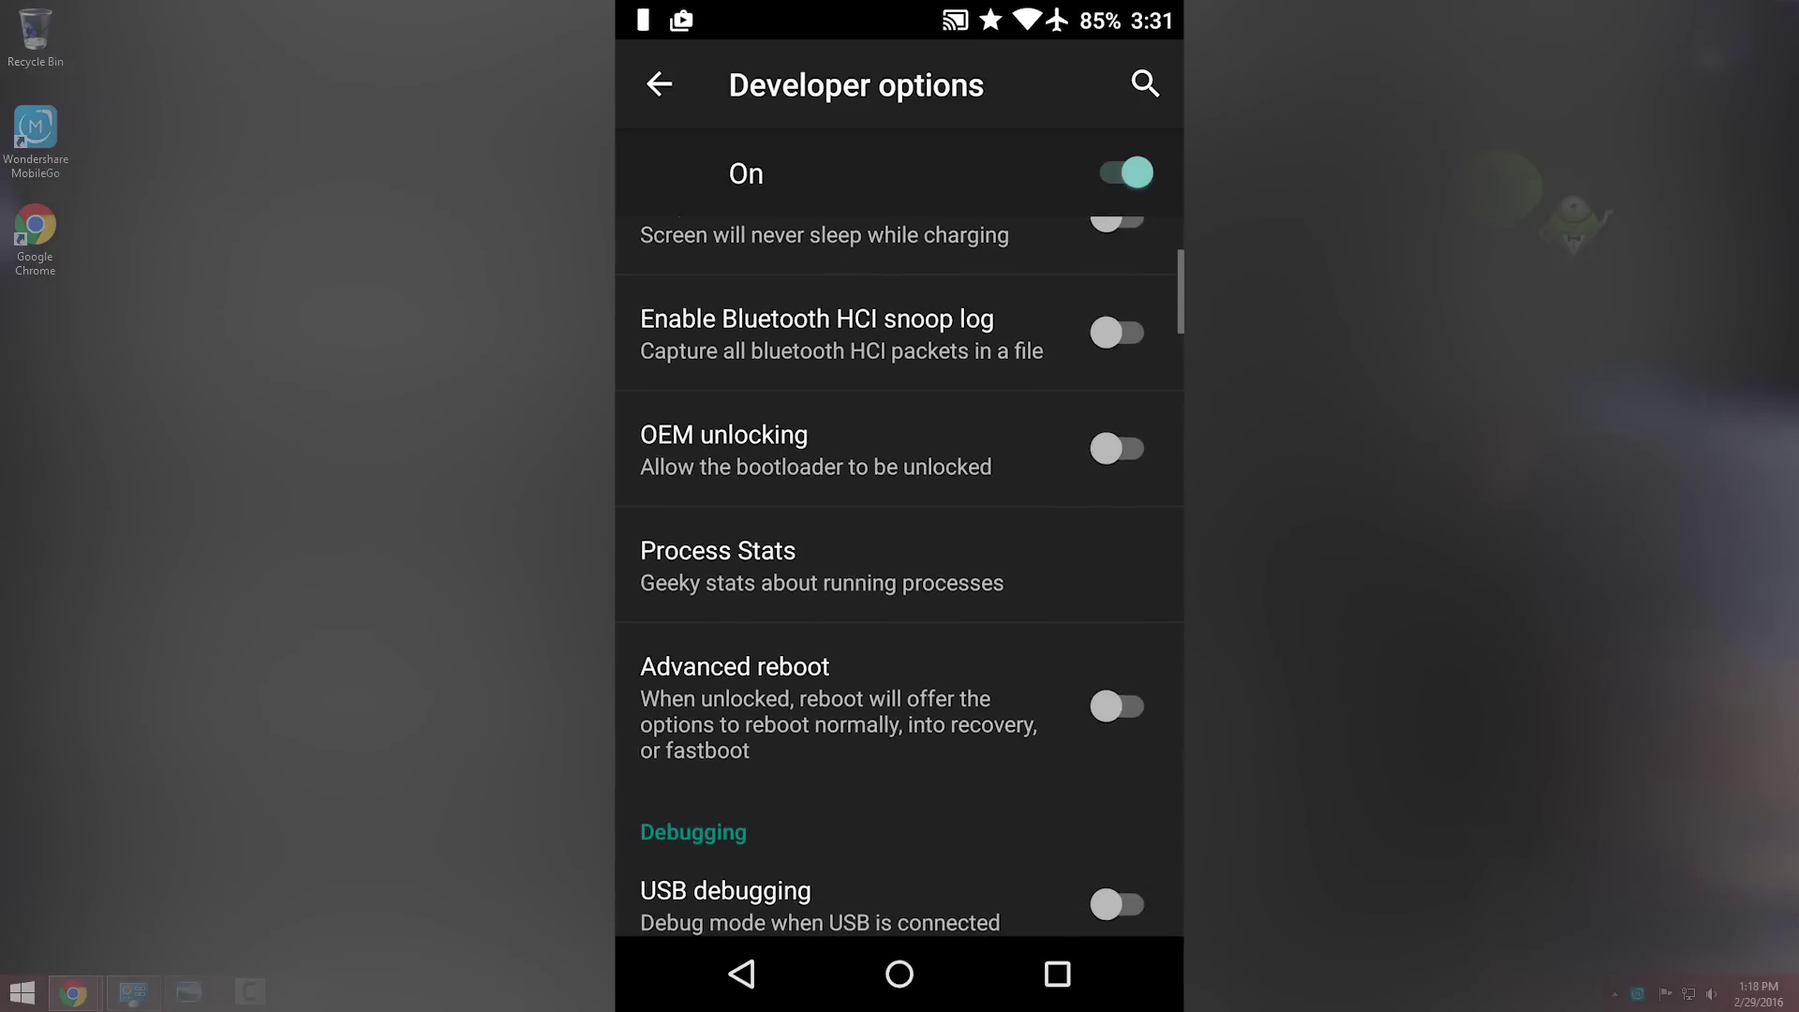
scroll(899, 562, down, 3)
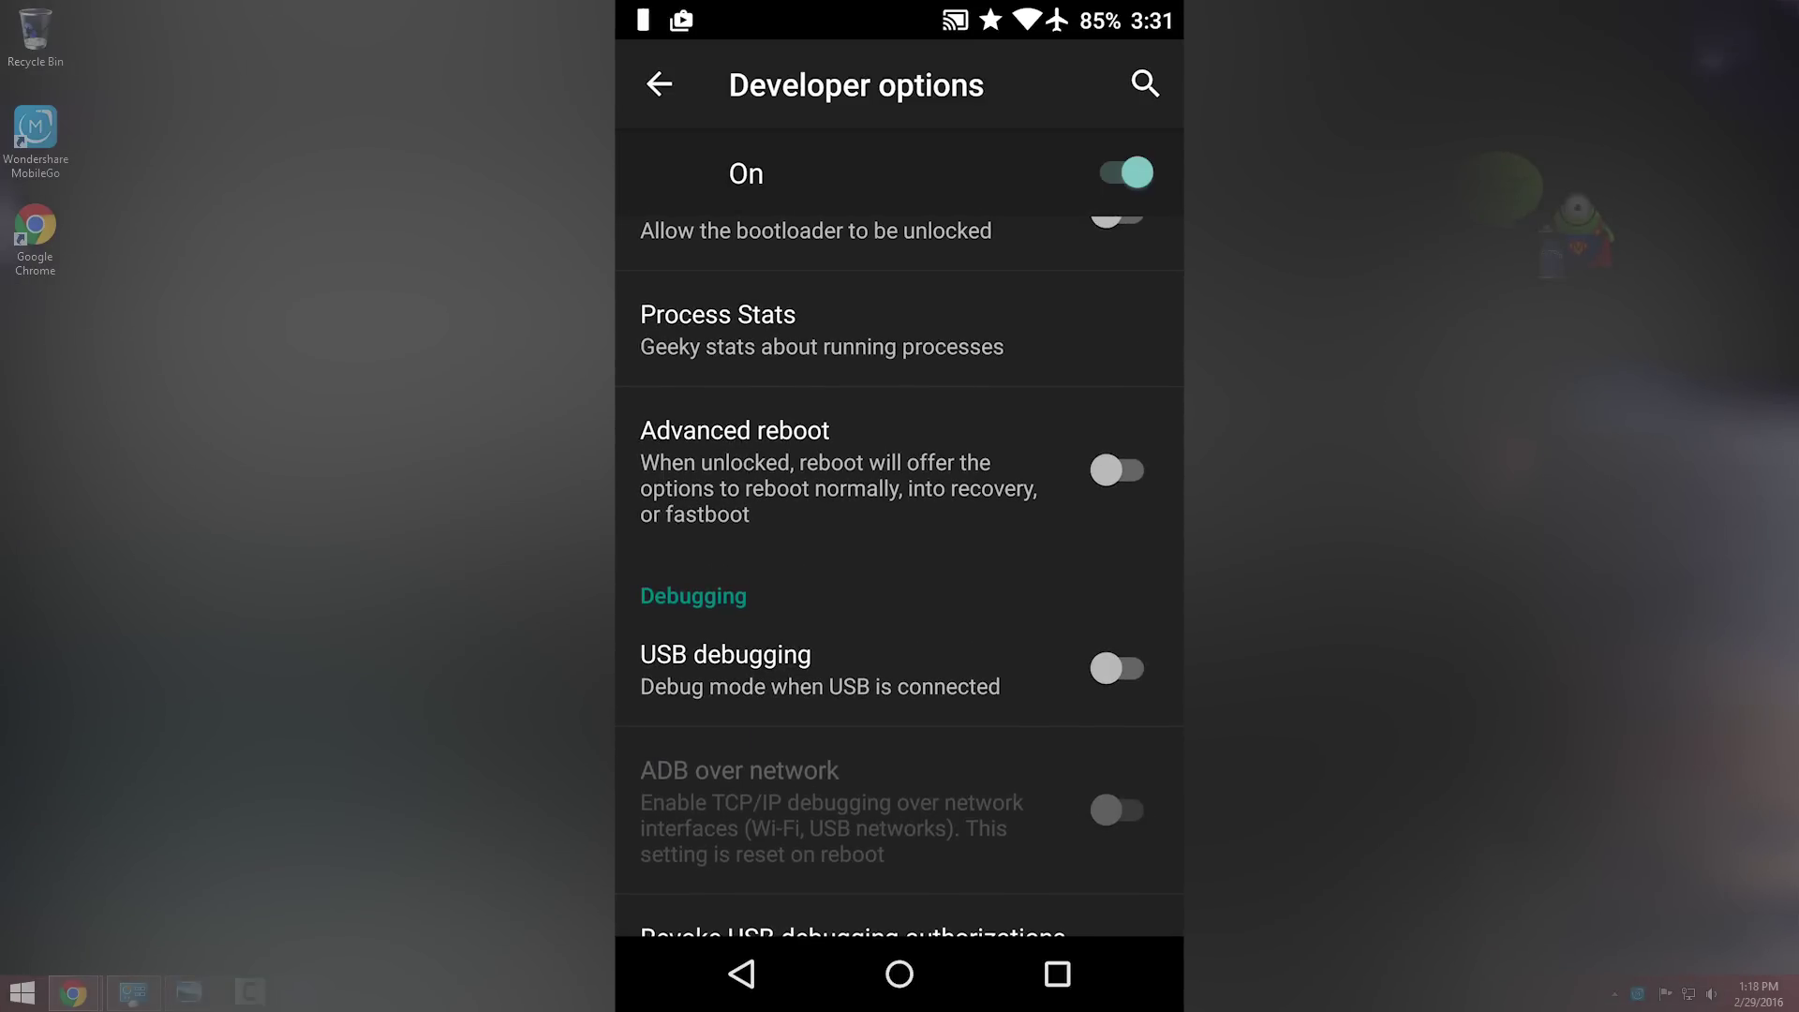
click(1116, 668)
click(1075, 630)
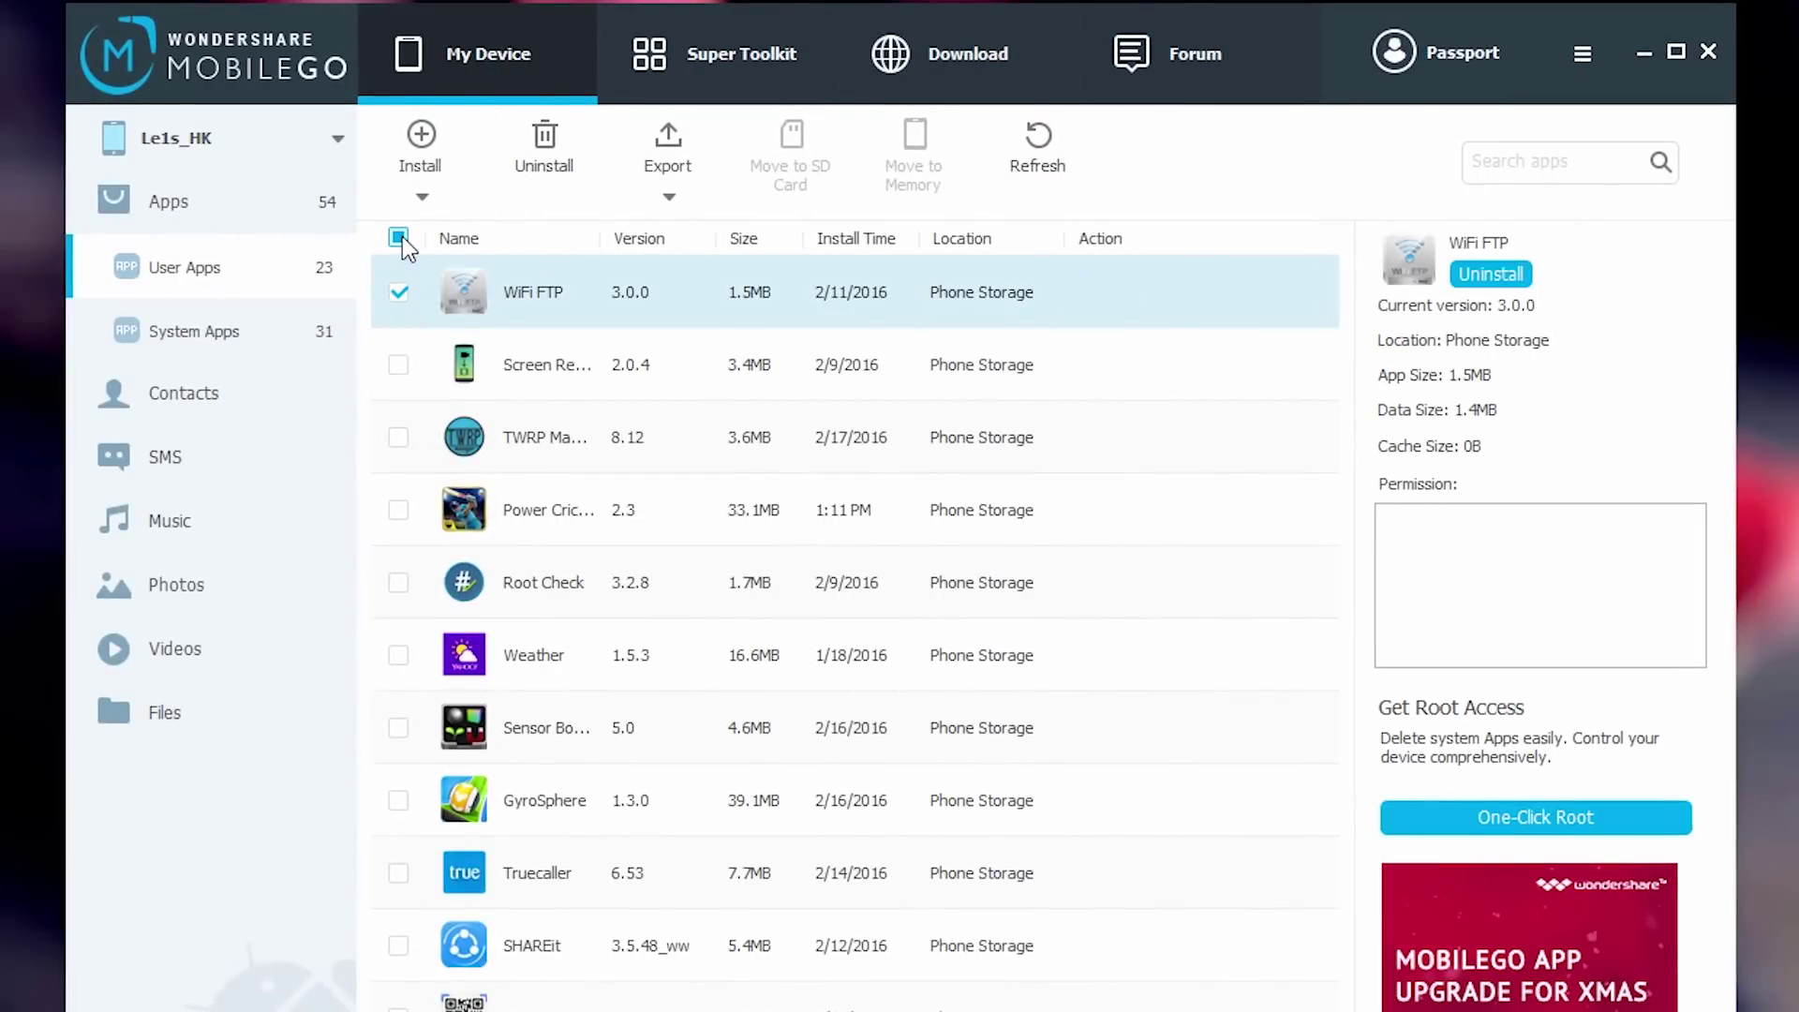
Step: Select all 23 user apps, then view the phone's SMS messages and Music library
click(400, 237)
click(400, 237)
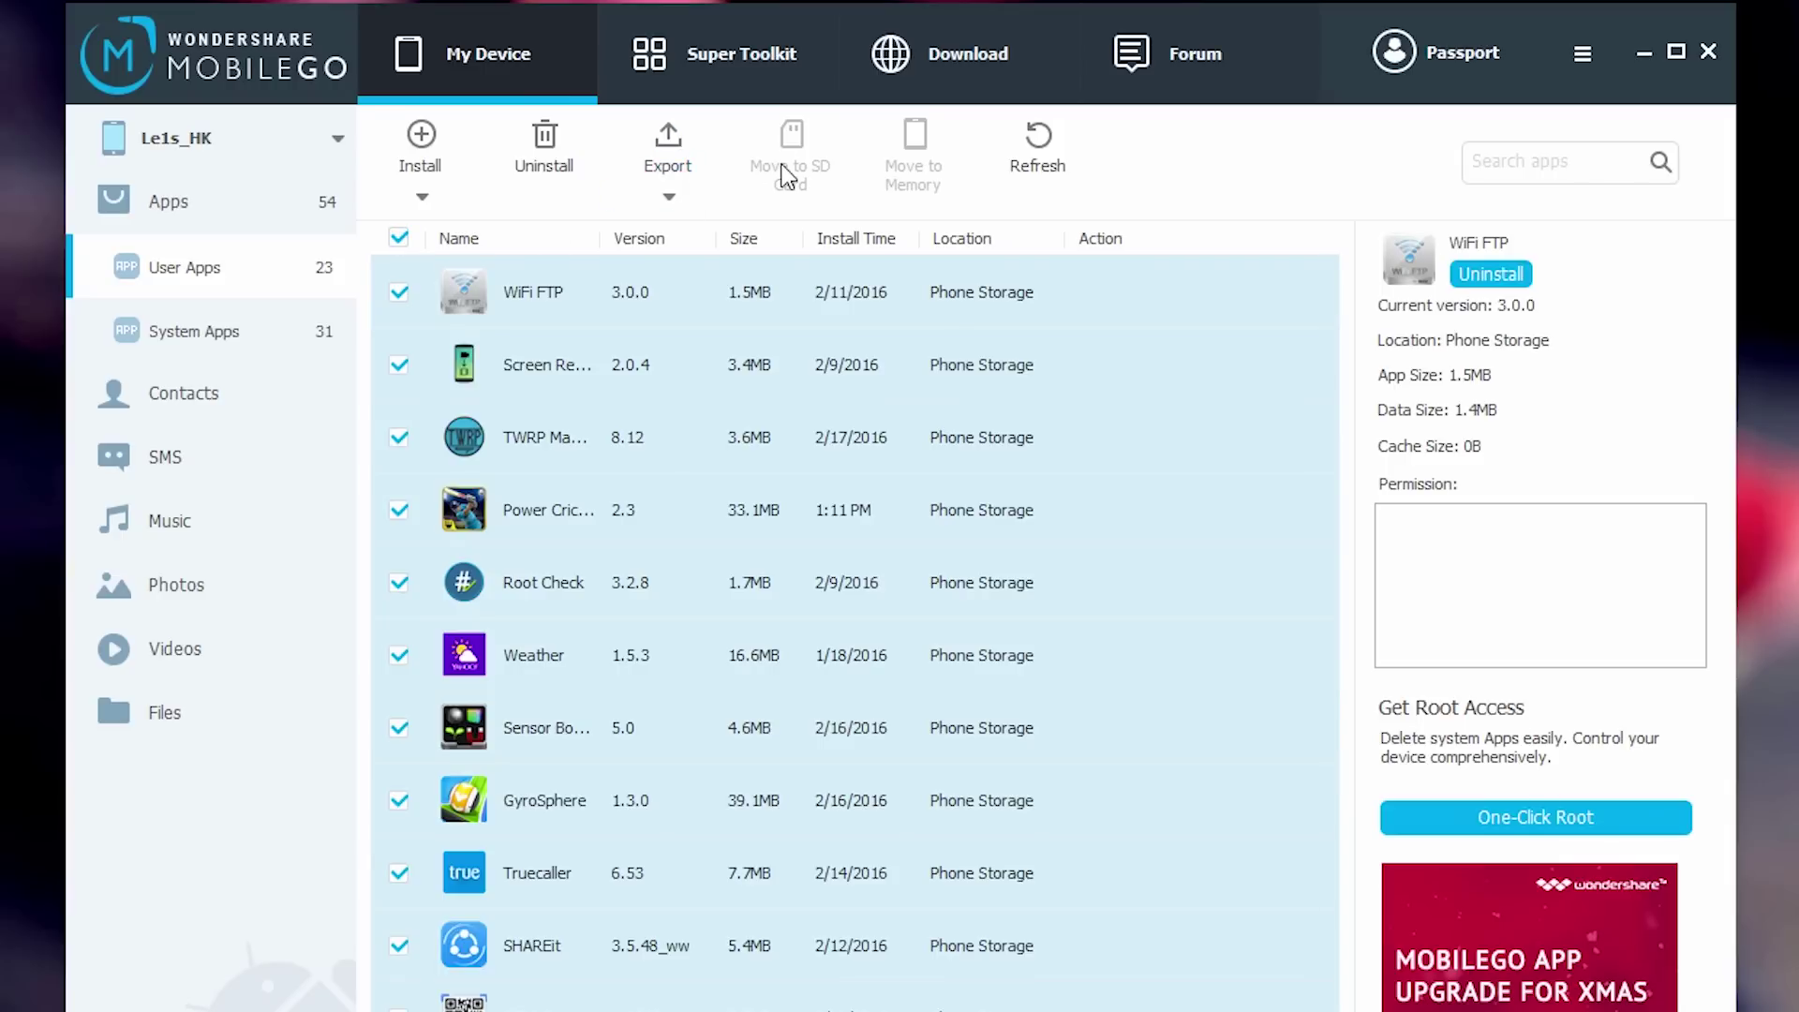
click(257, 354)
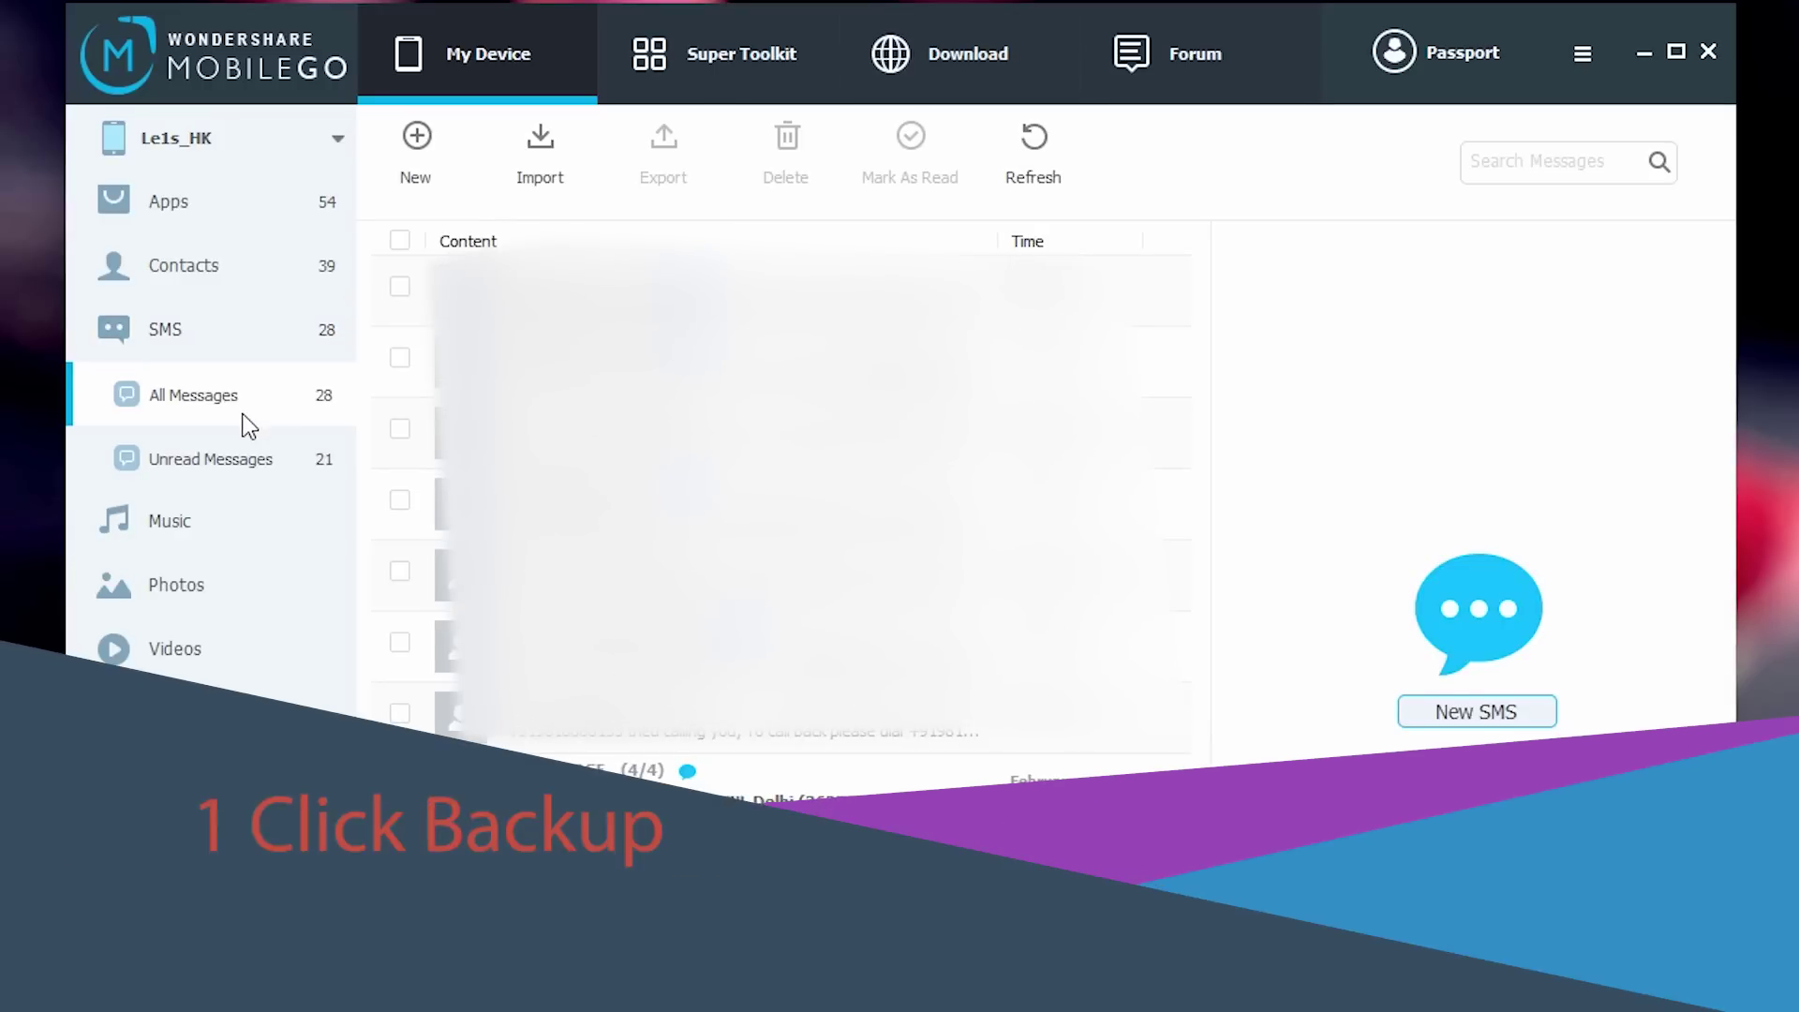
click(210, 536)
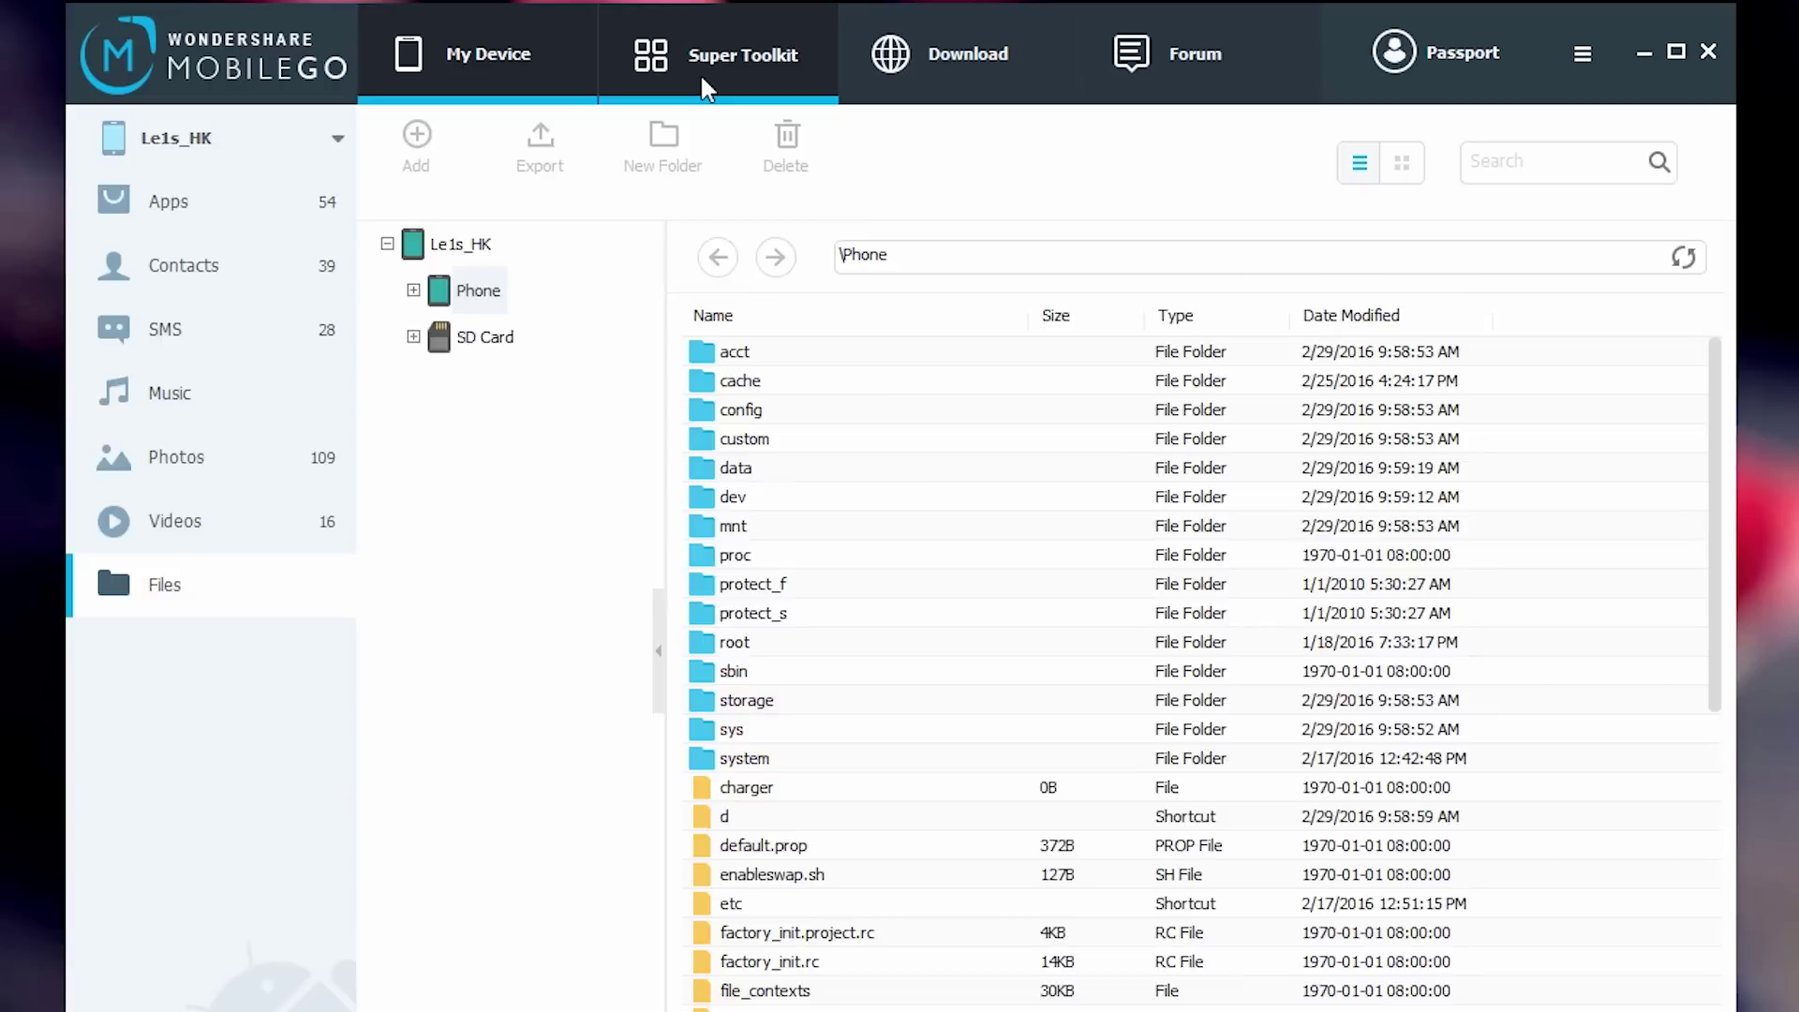
Step: Open Super Toolkit, start One-Click Root, and close the Get Root Access dialog without rooting
click(699, 73)
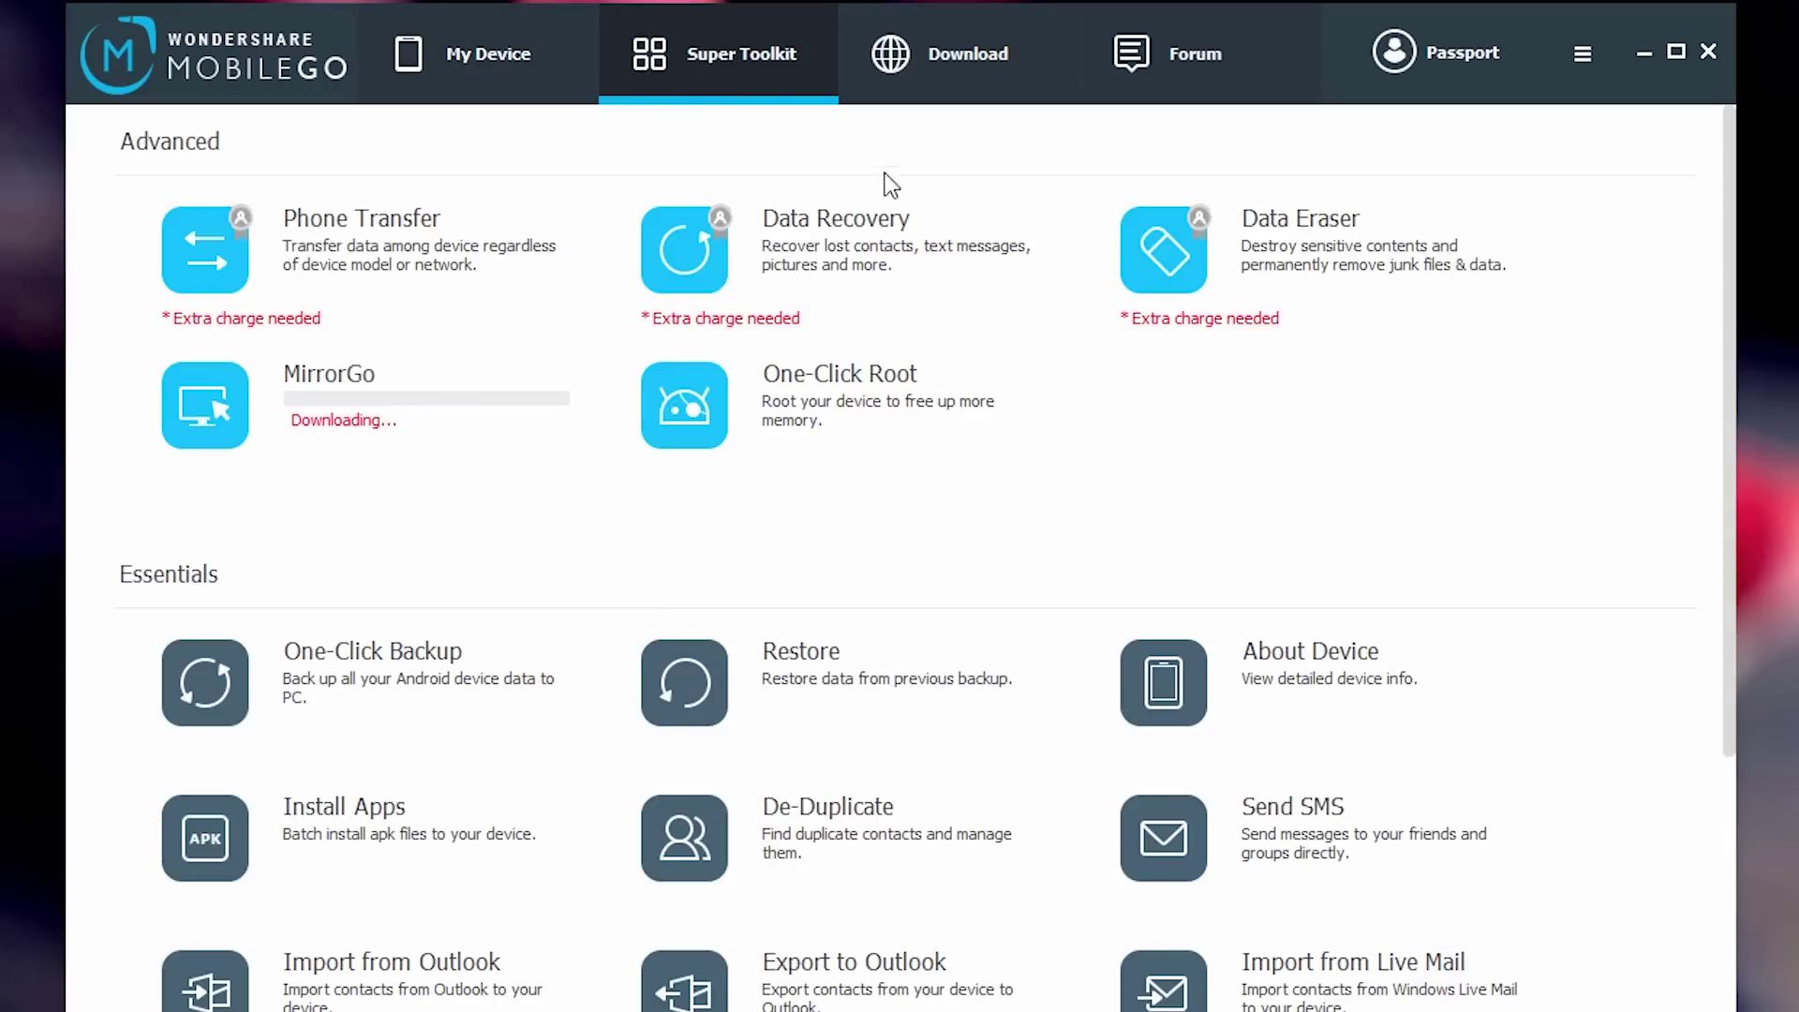
click(920, 405)
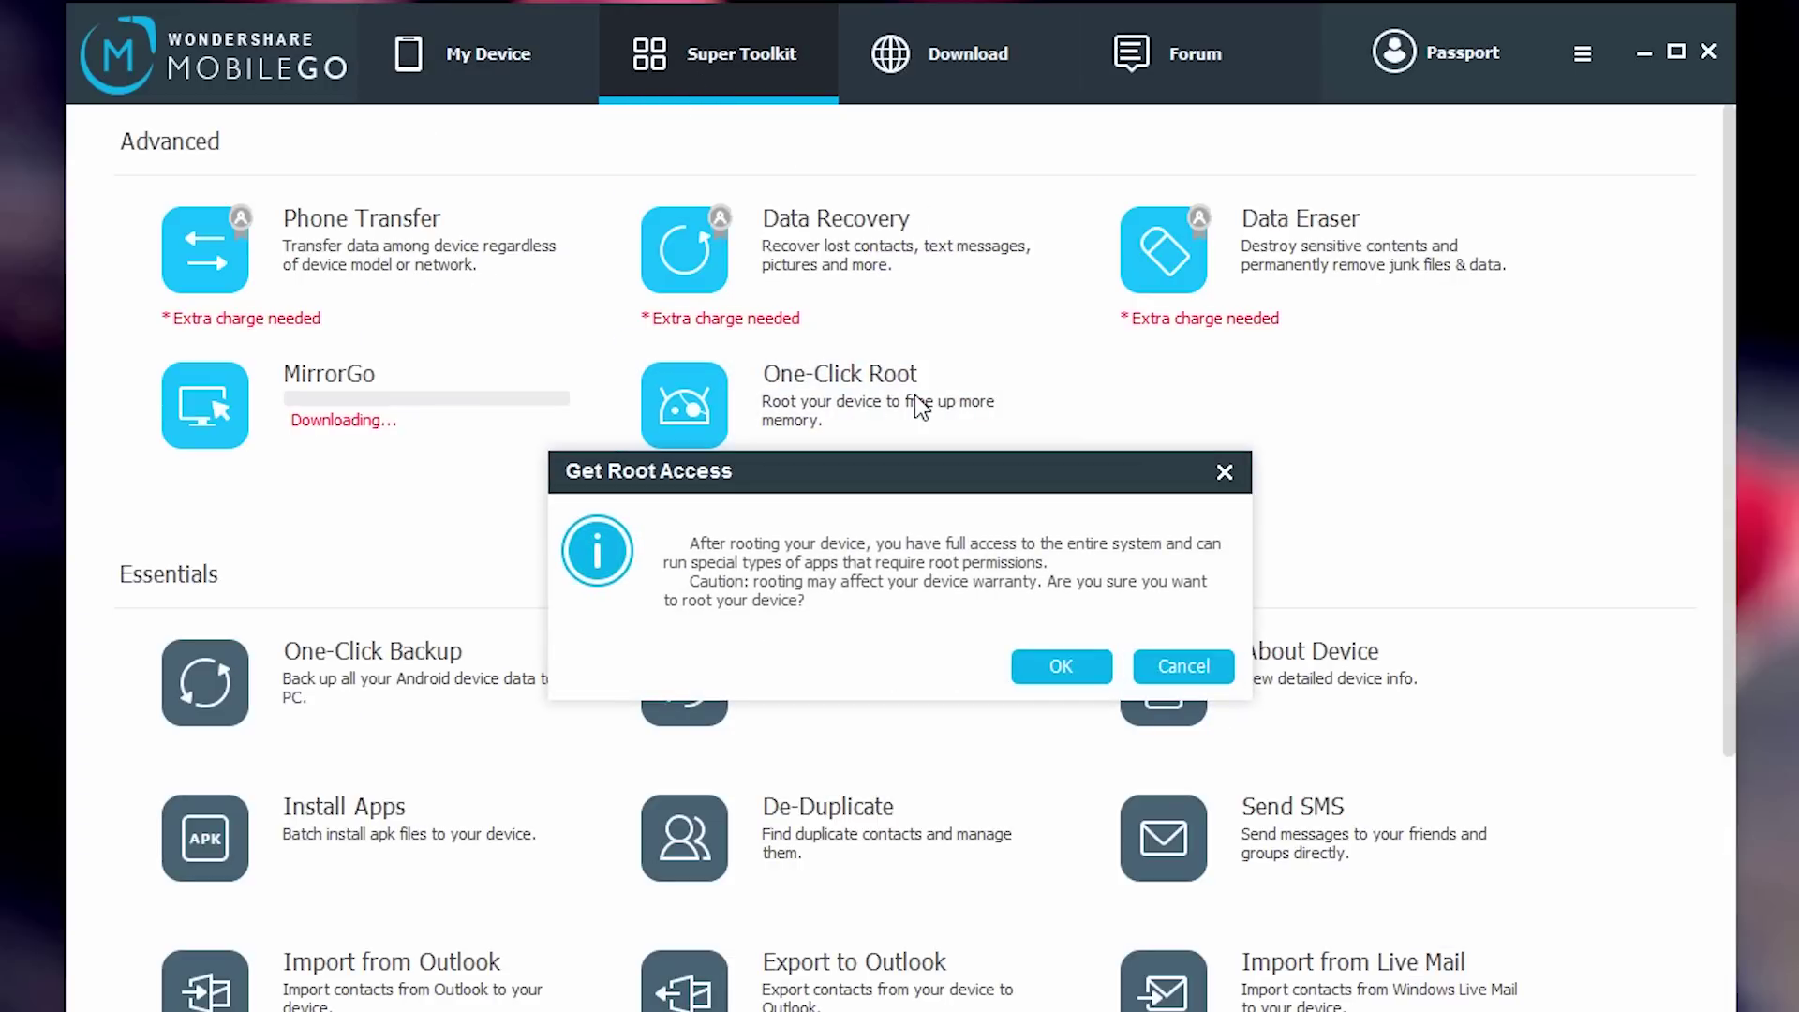
click(1225, 473)
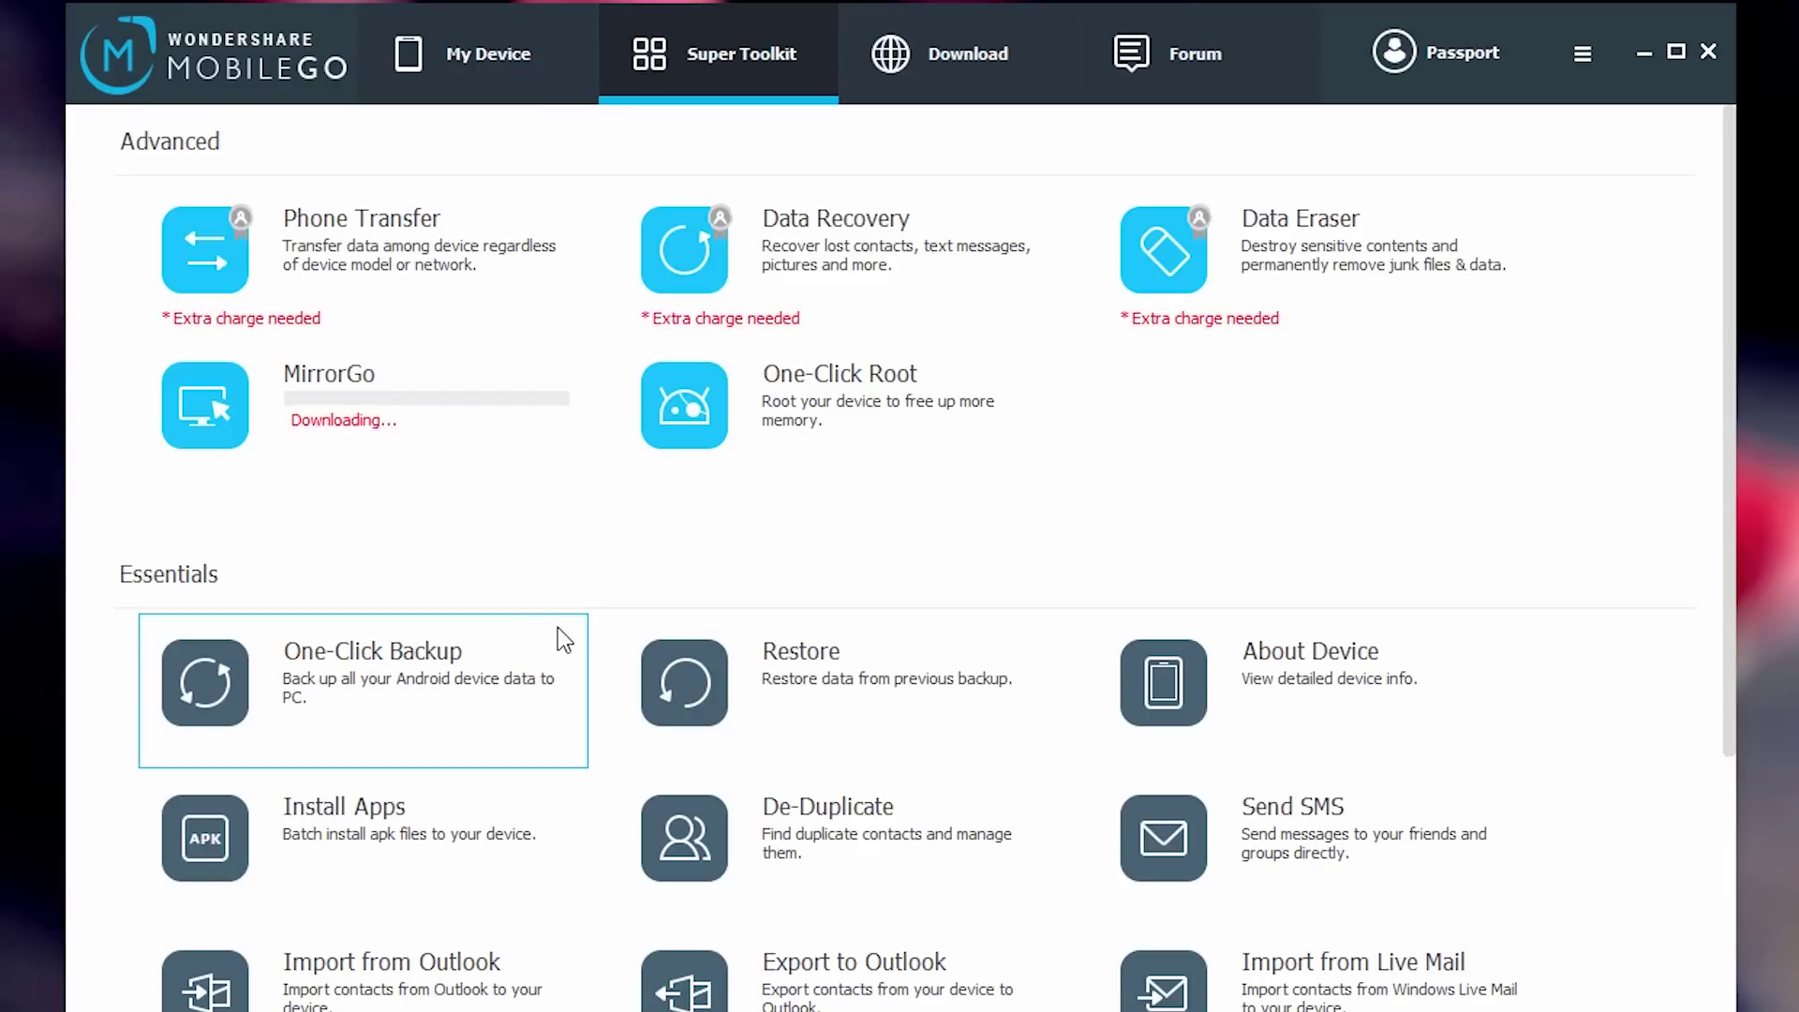
Step: Start a One-Click Backup with every content type selected and browse for a save folder
click(560, 630)
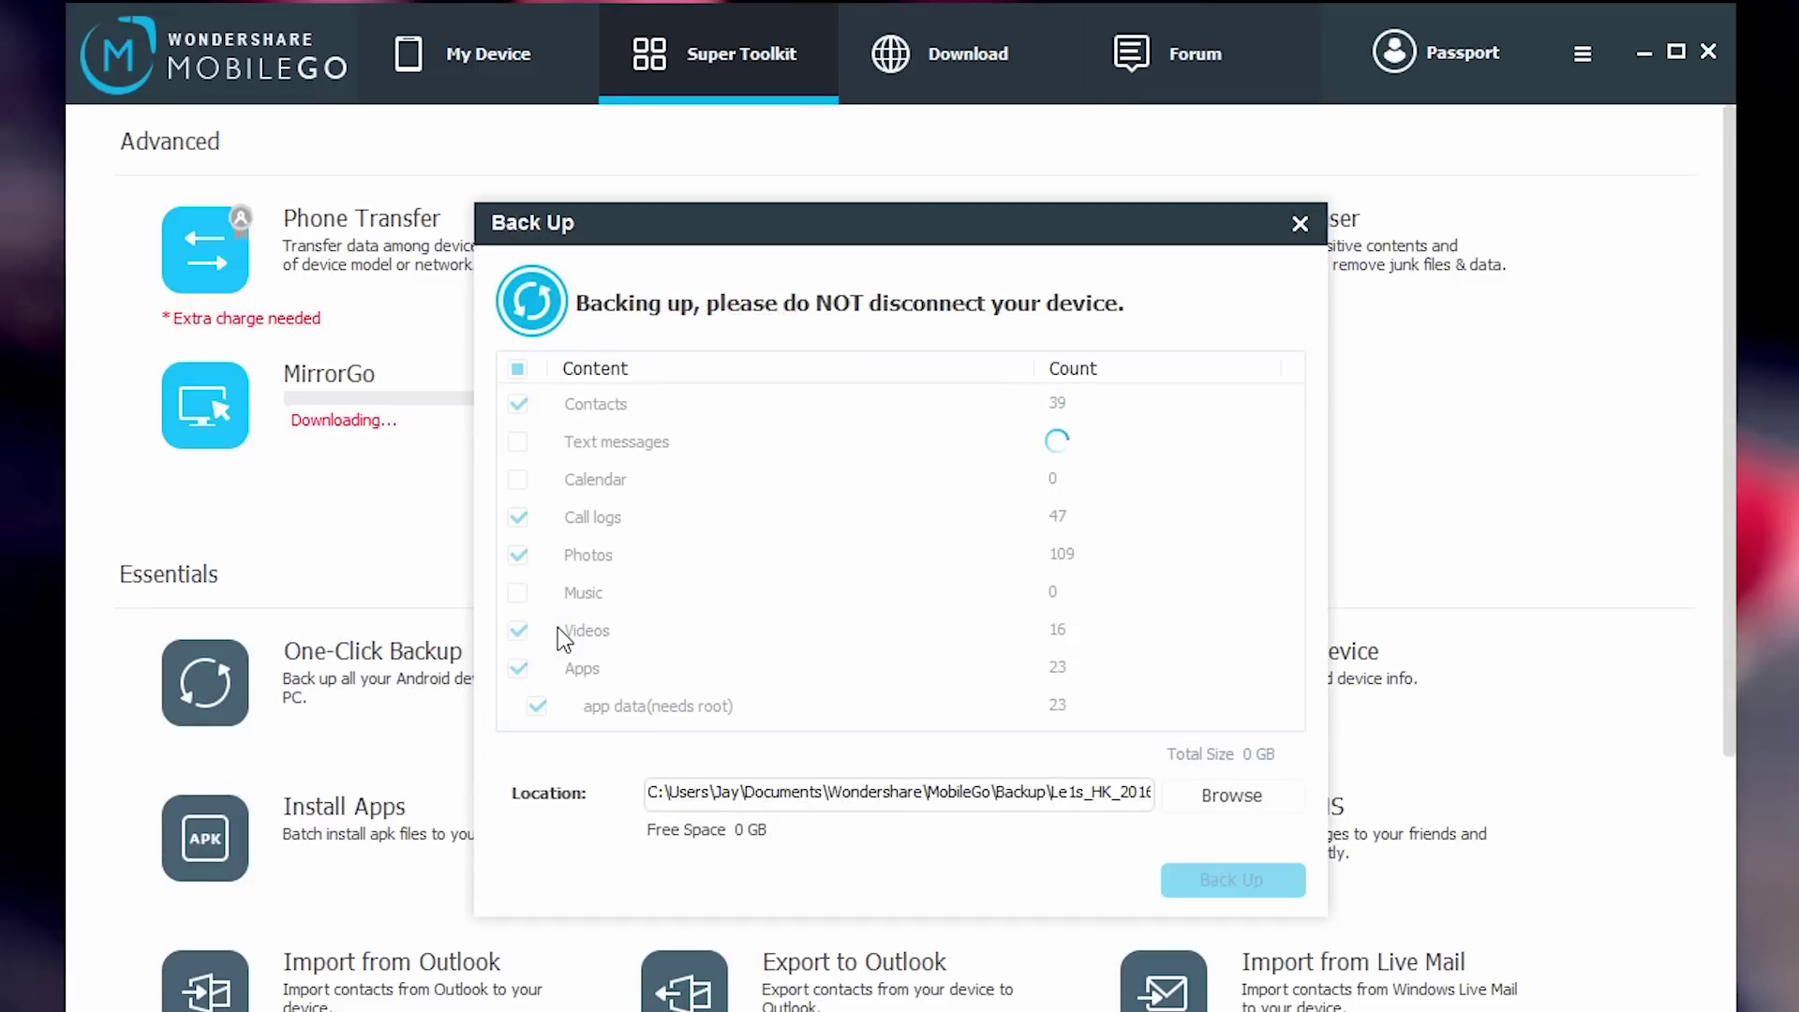
click(519, 369)
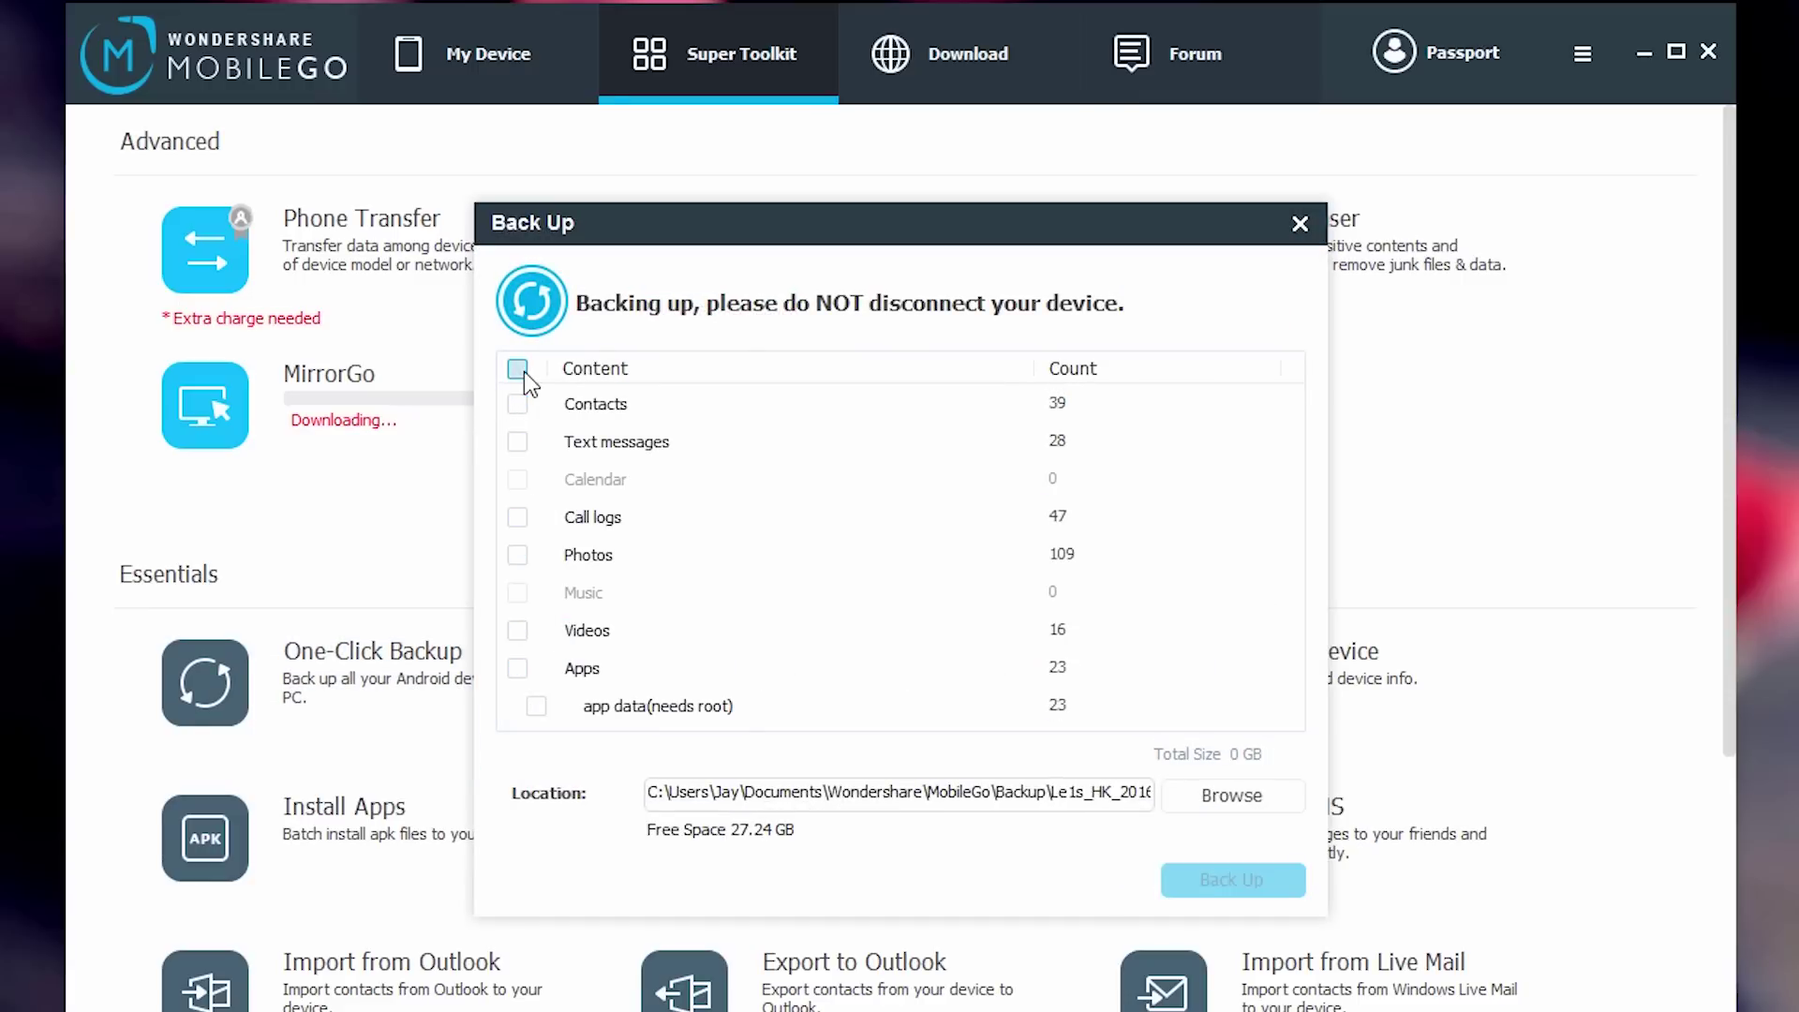
click(519, 369)
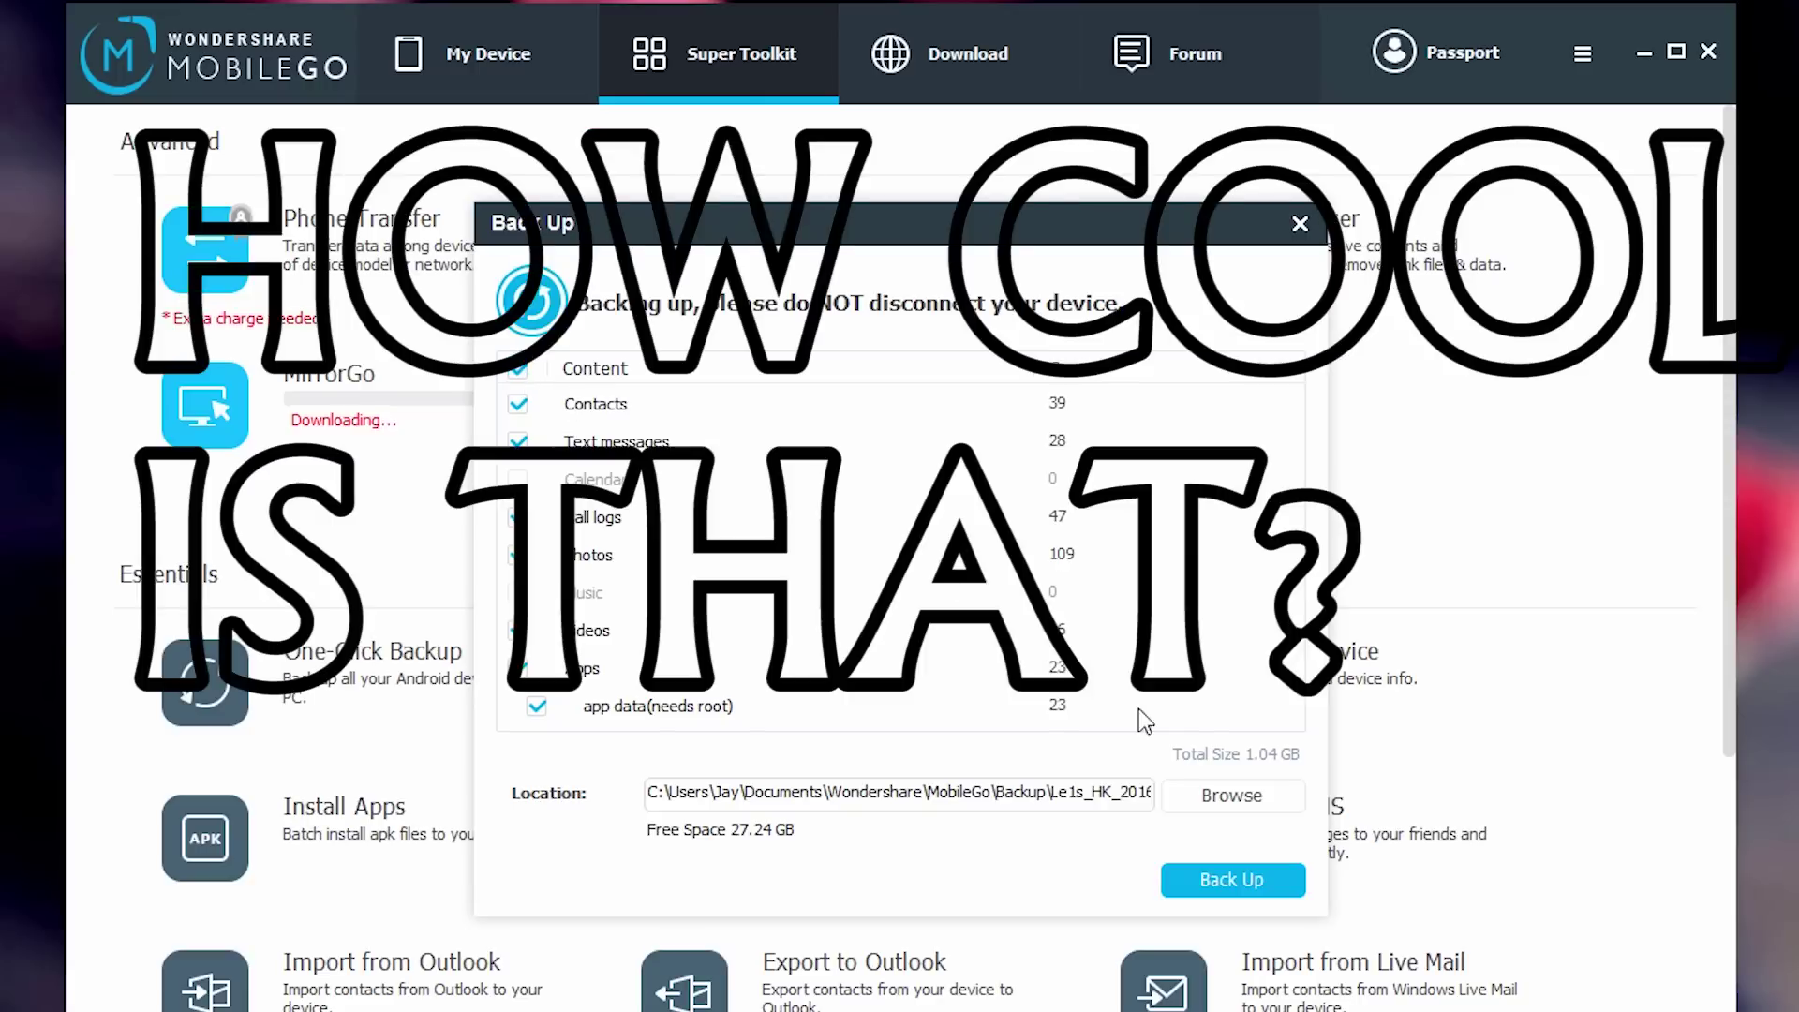
click(1201, 797)
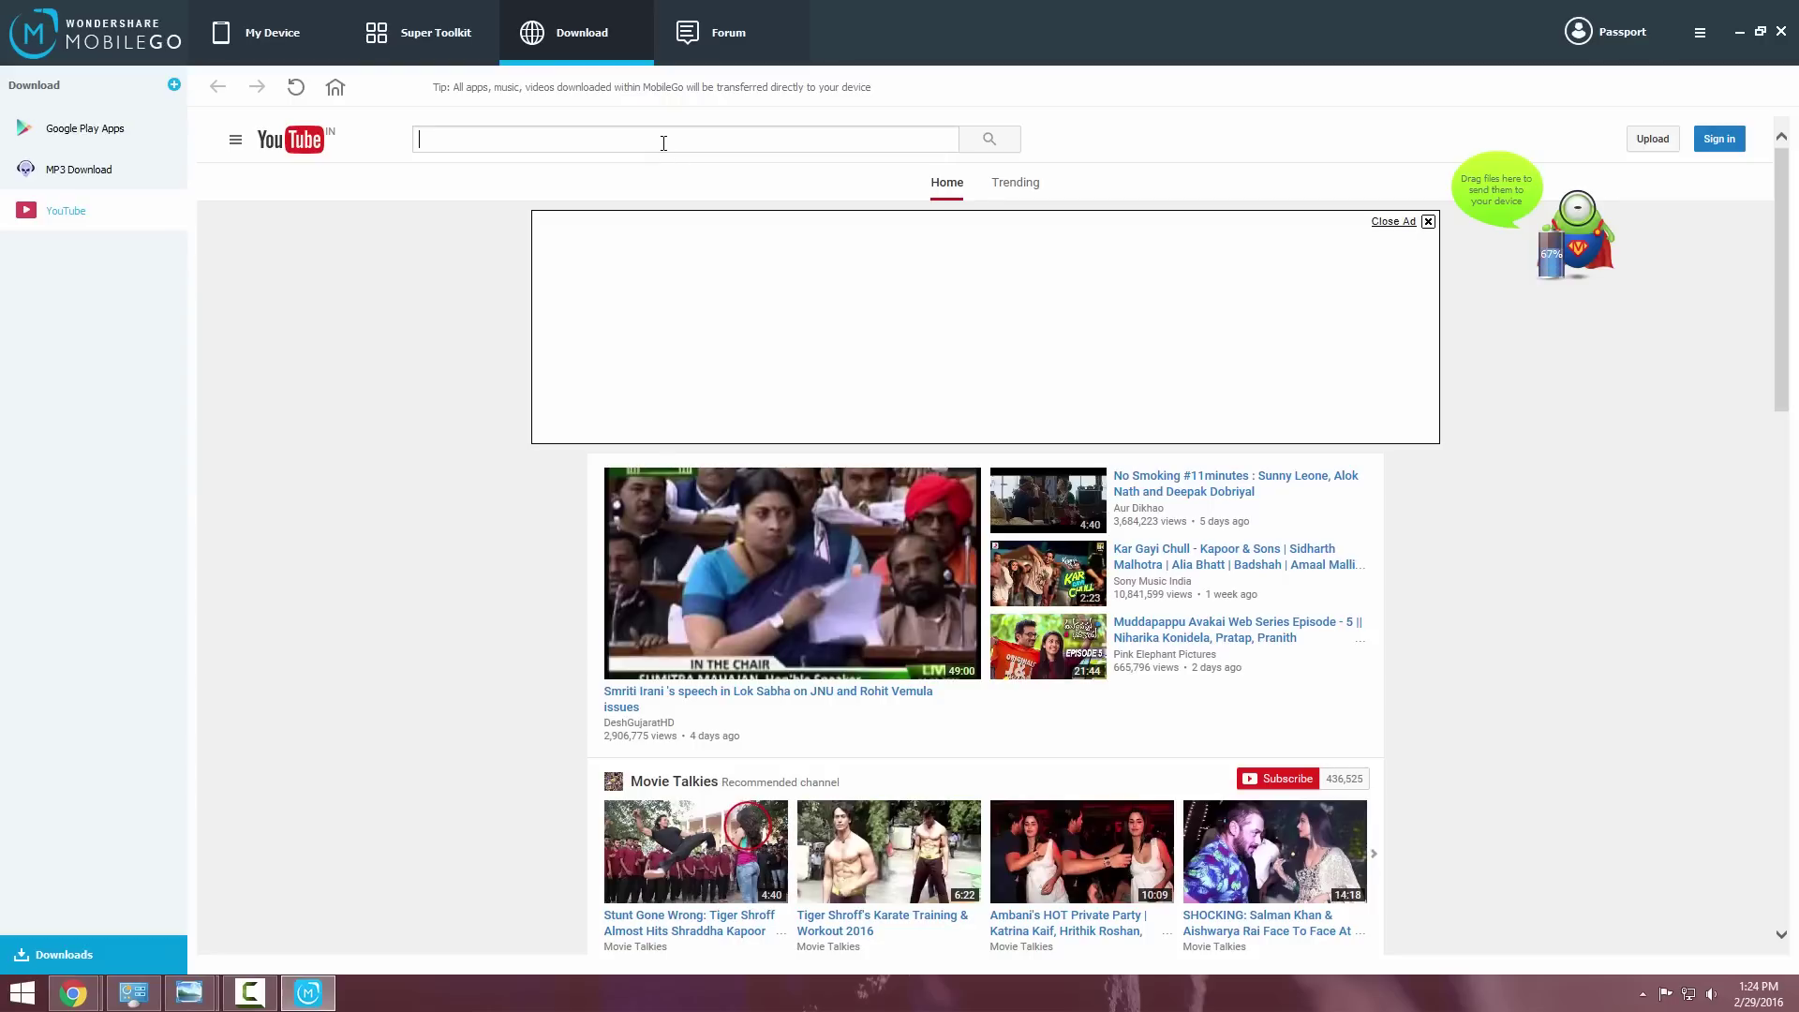
Step: Search YouTube for 'jay kapoor' and download the 'Script to Buy LeTv Le 1s' video
click(664, 142)
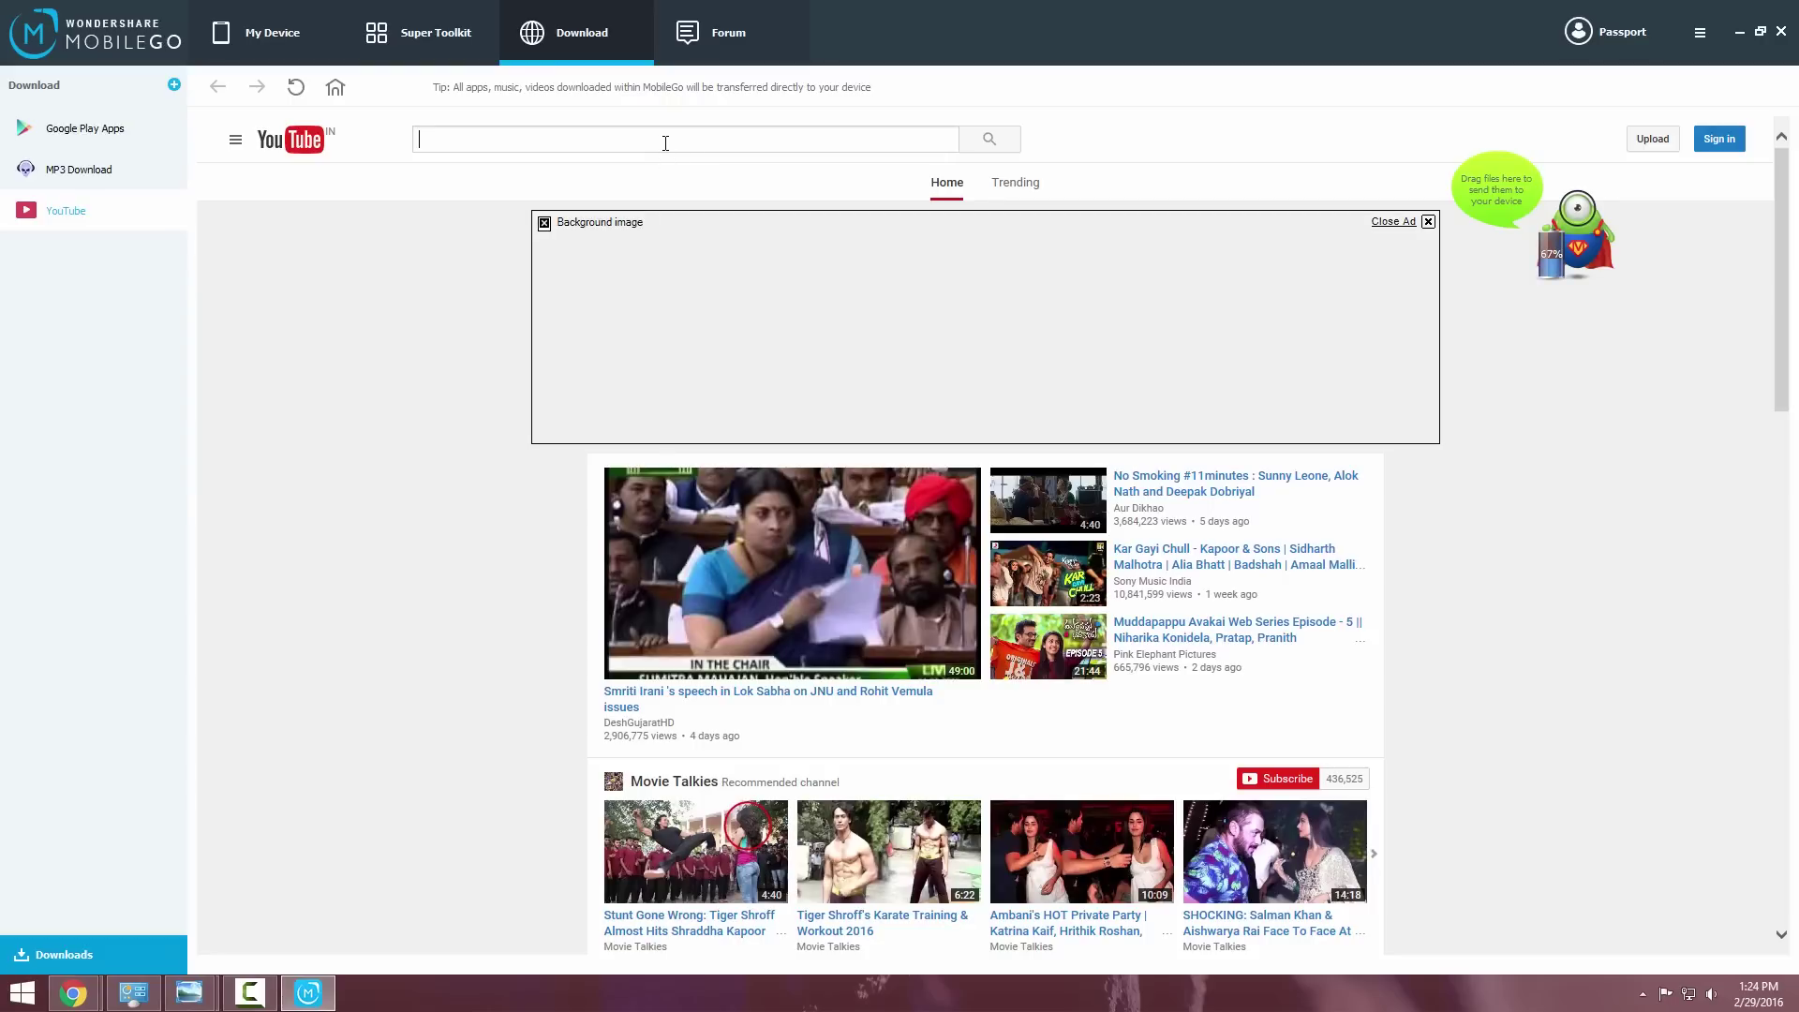
text(jay kapoor)
key(Return)
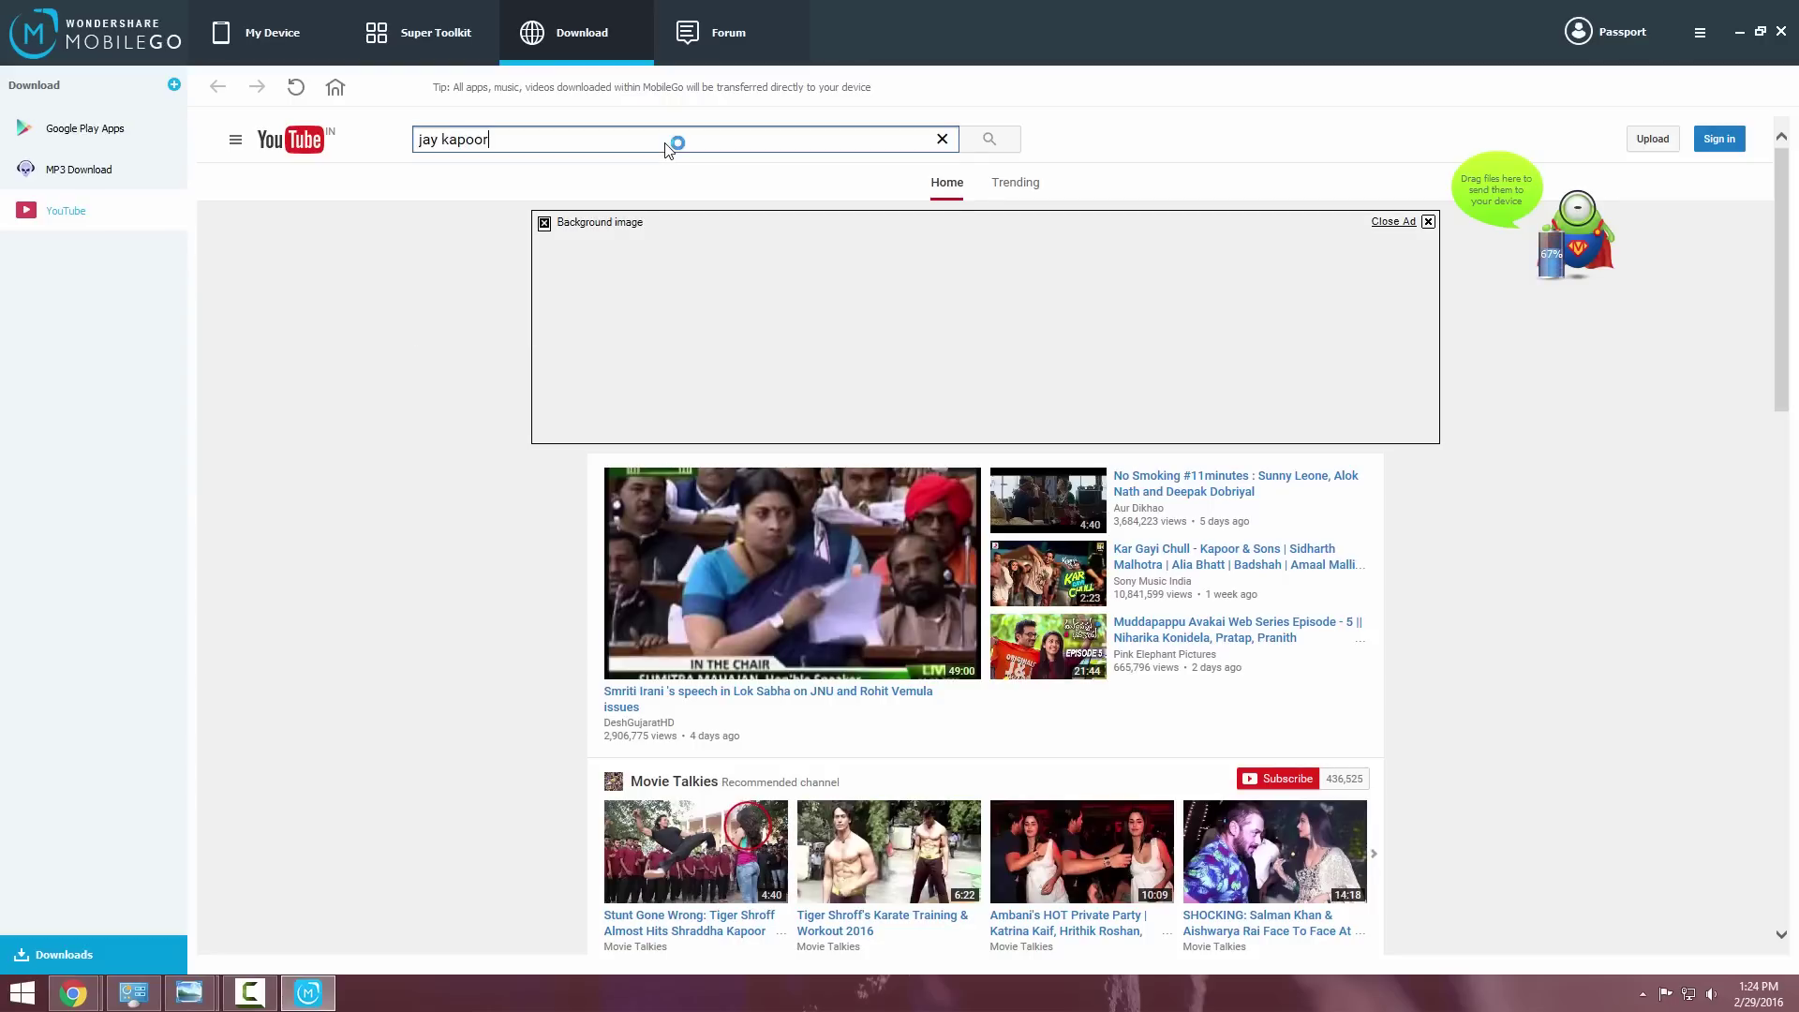
click(914, 603)
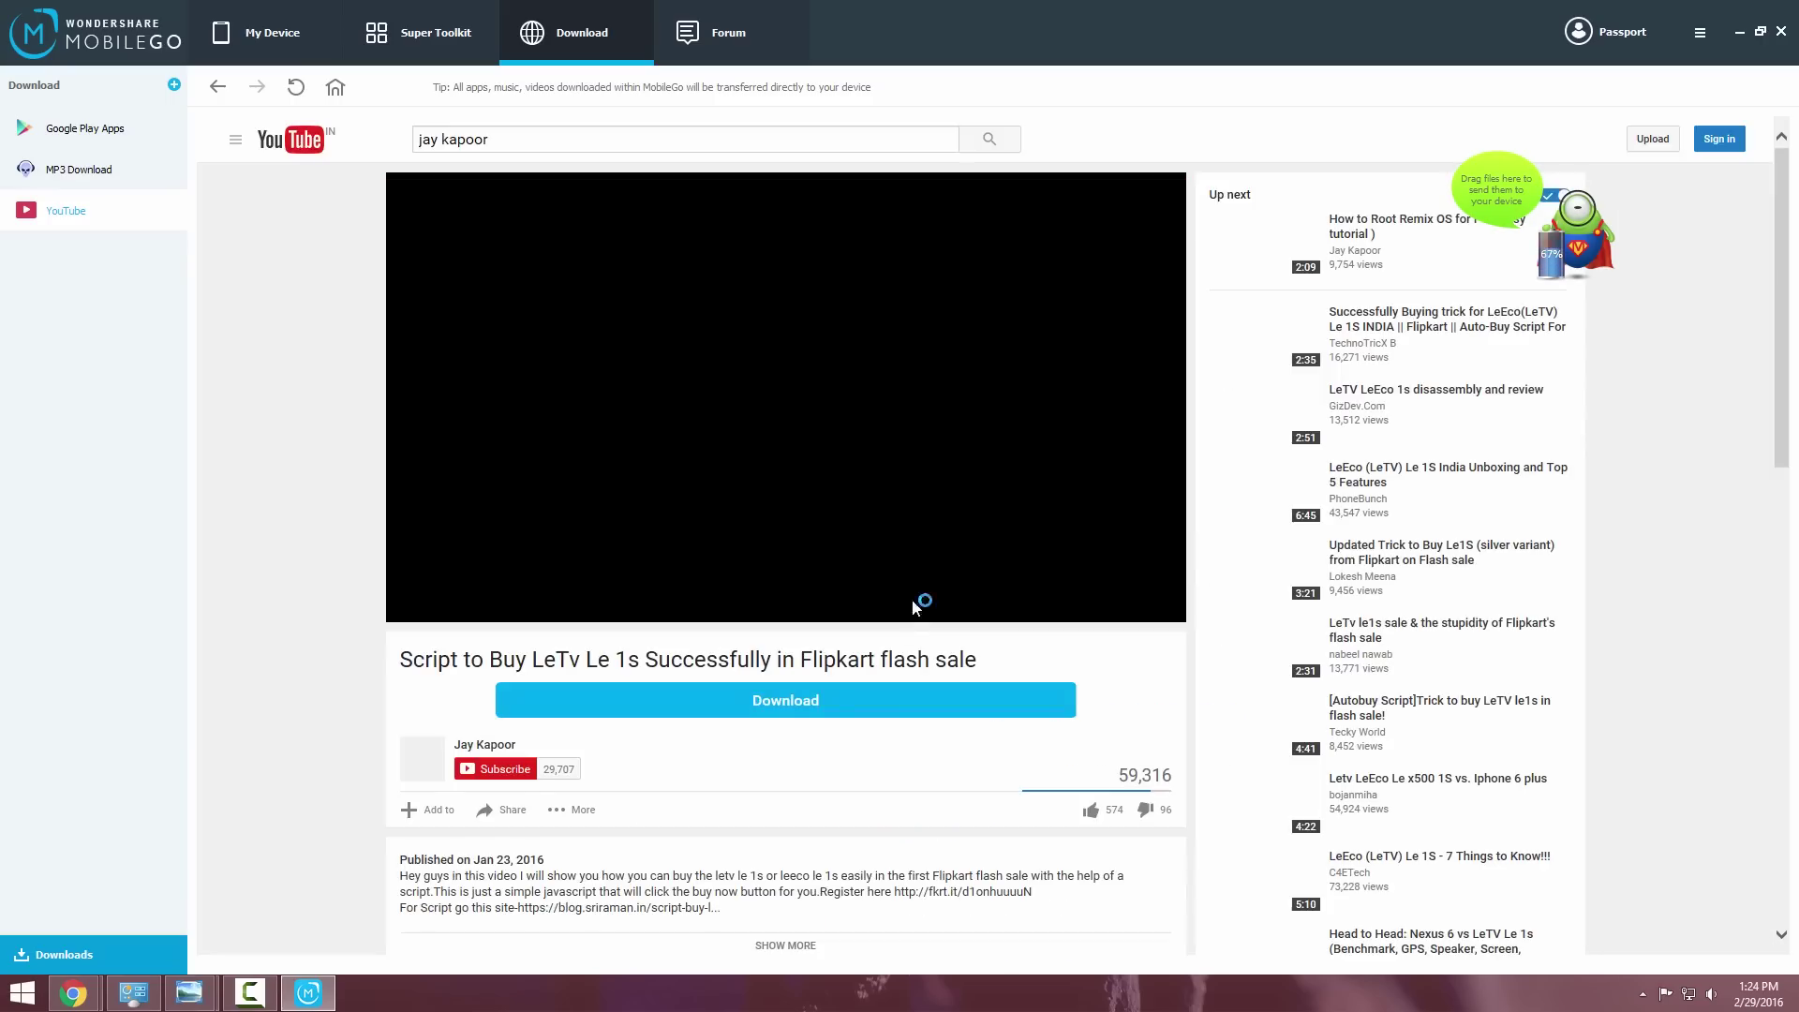
click(823, 703)
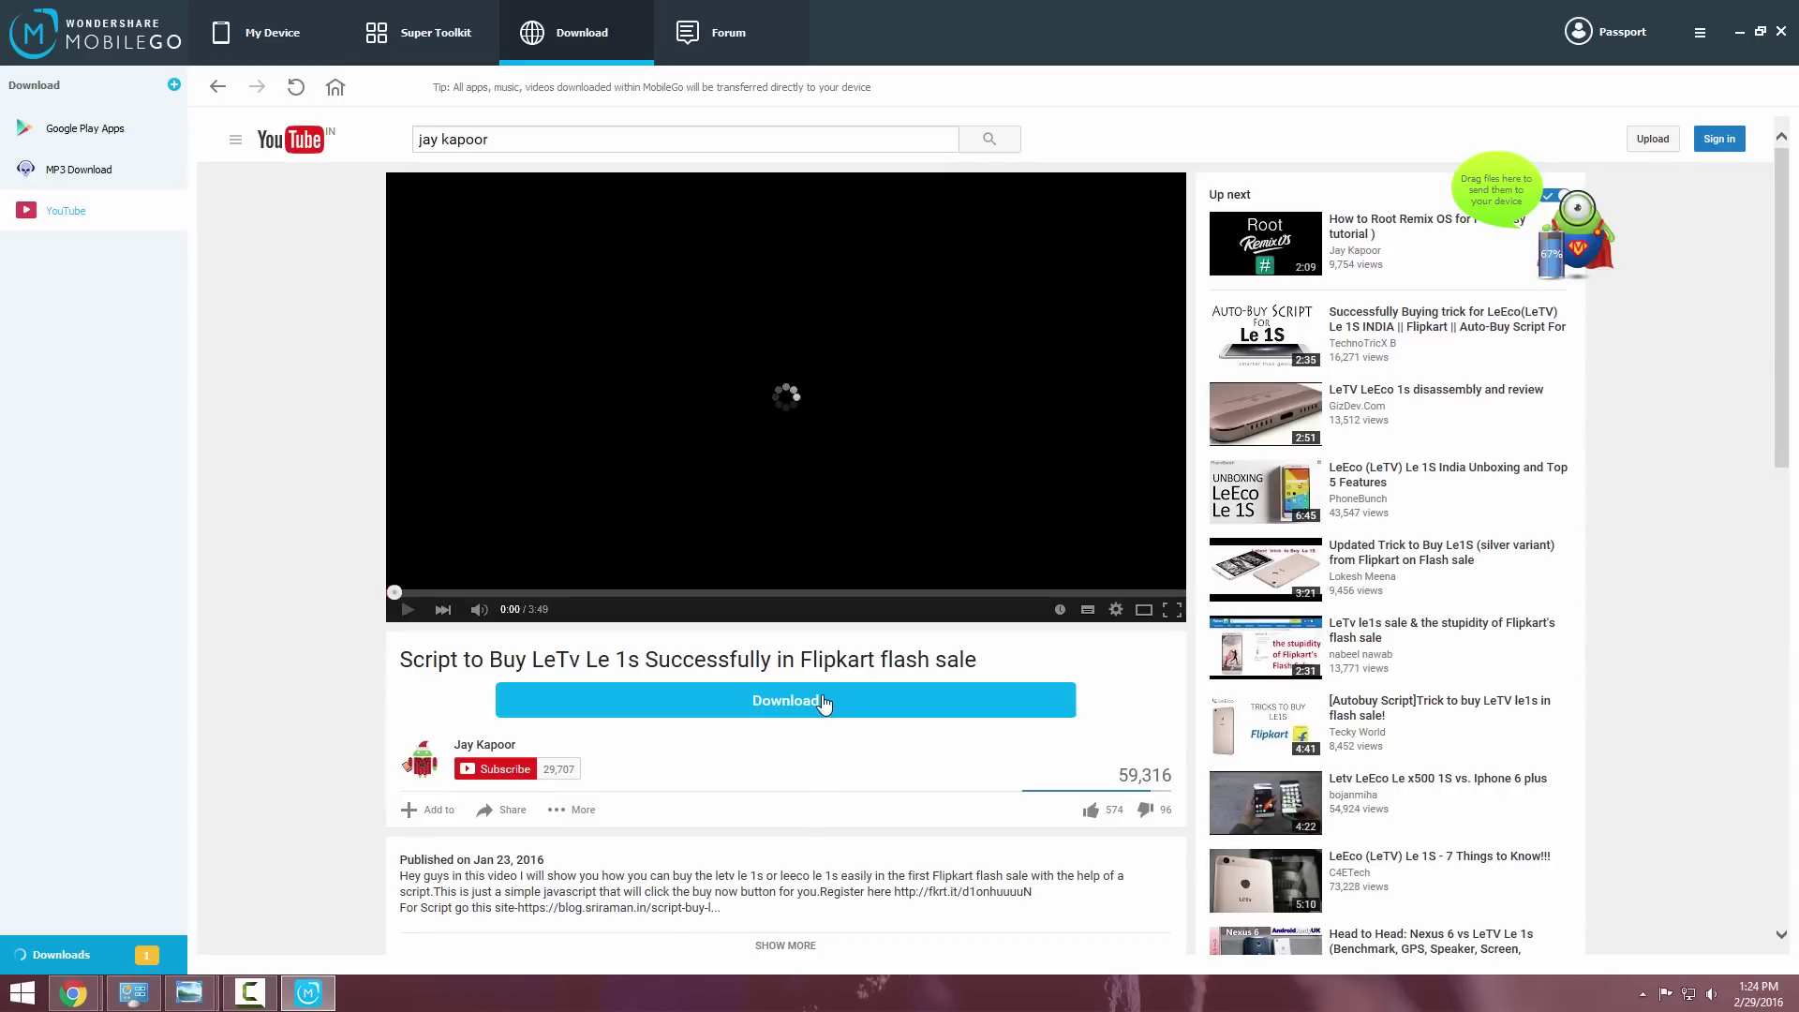
click(813, 710)
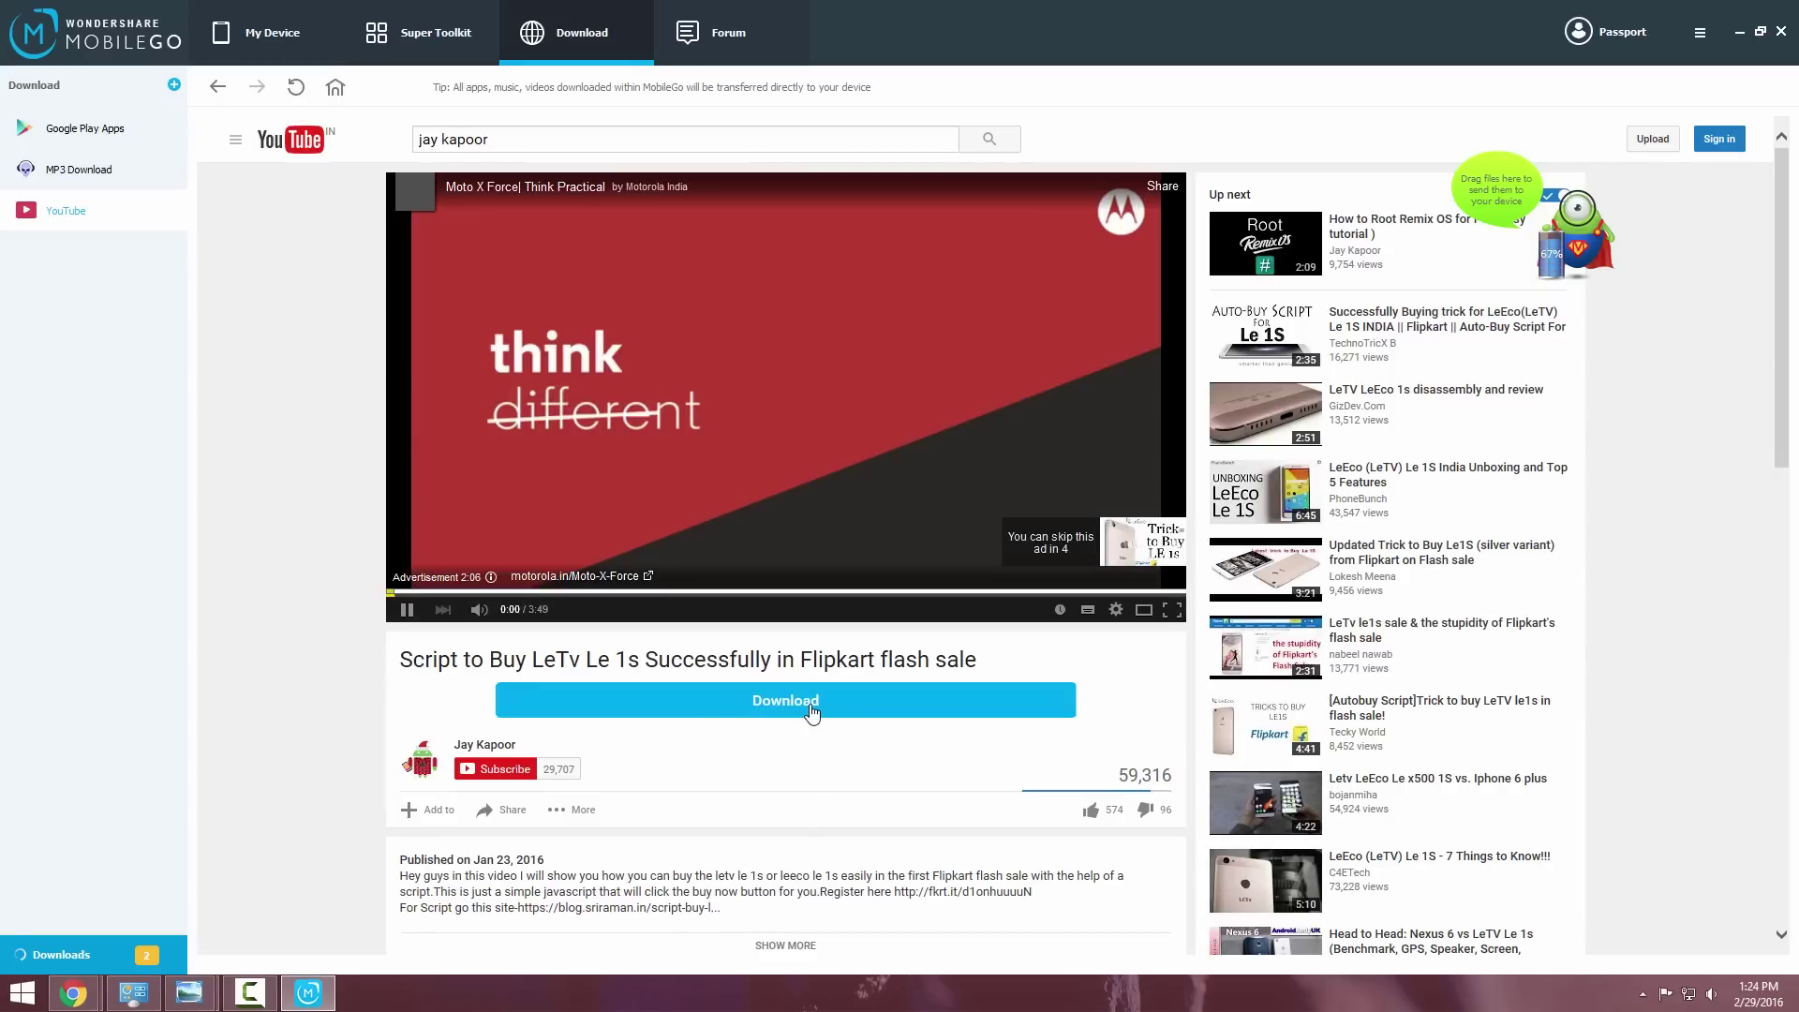
Step: Delete the duplicate Analyzing entry in Downloads, keeping the 28.3MB mp4 download
click(49, 957)
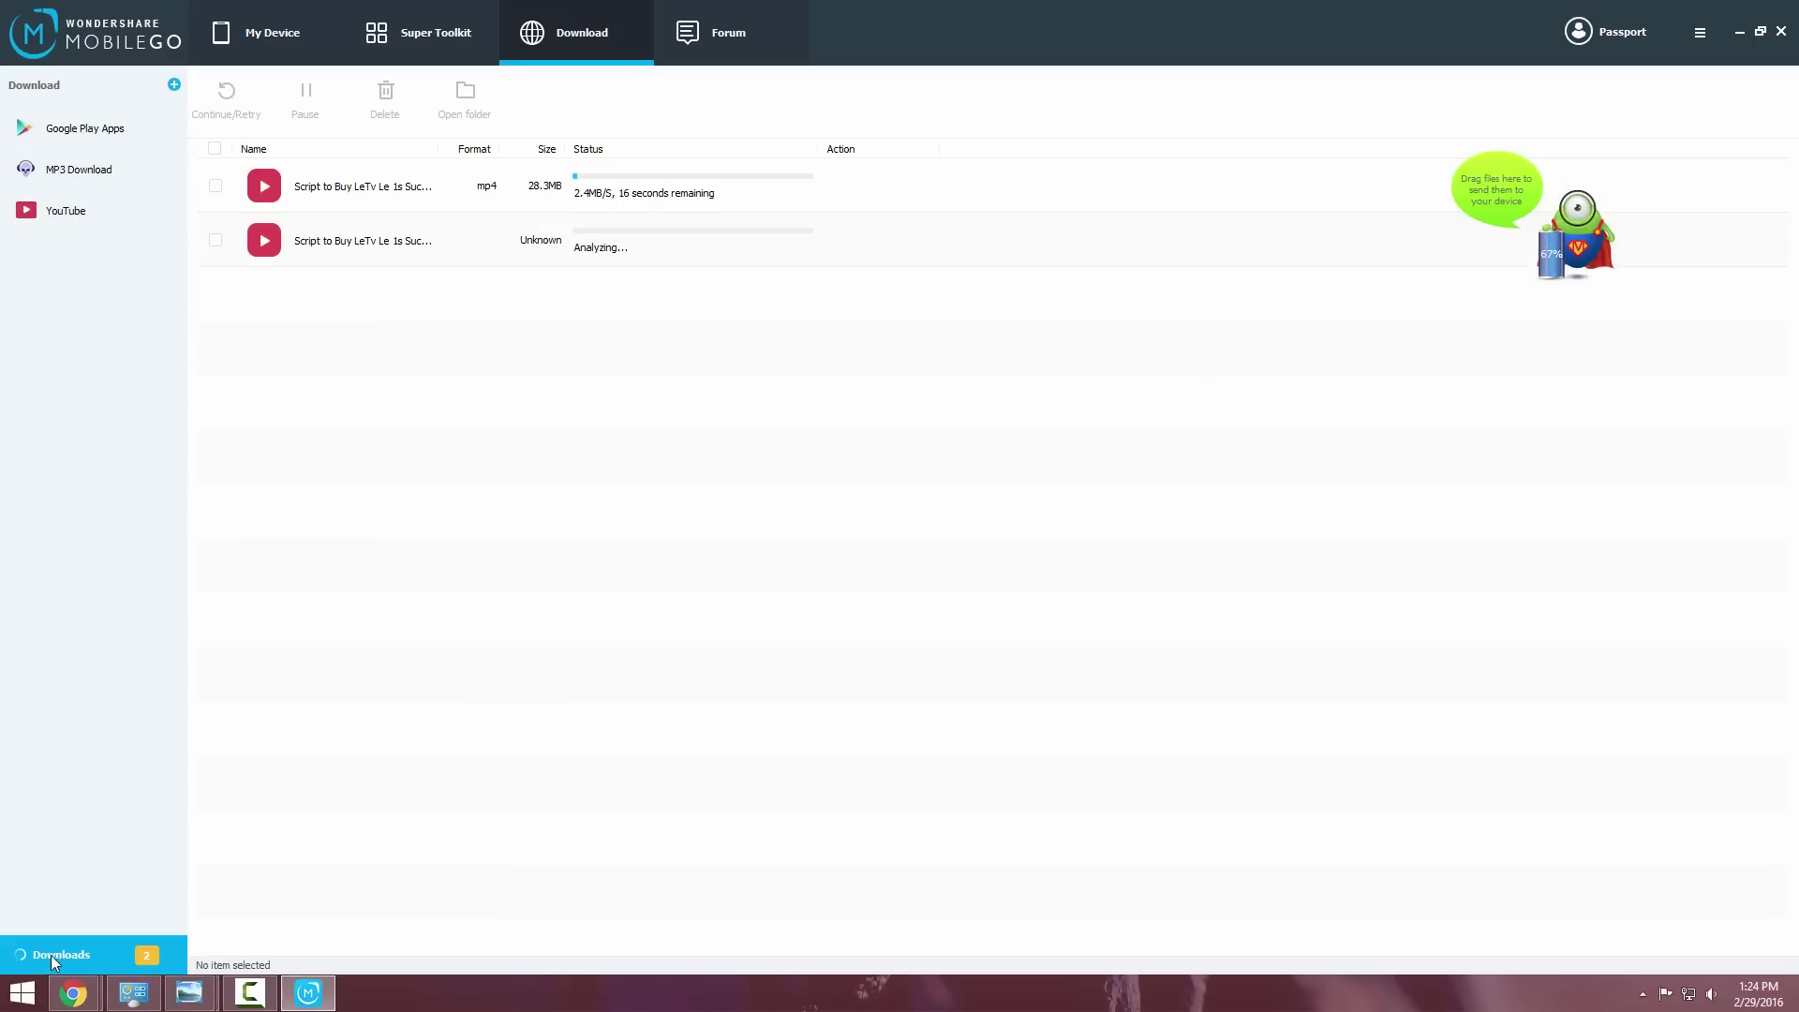
click(214, 243)
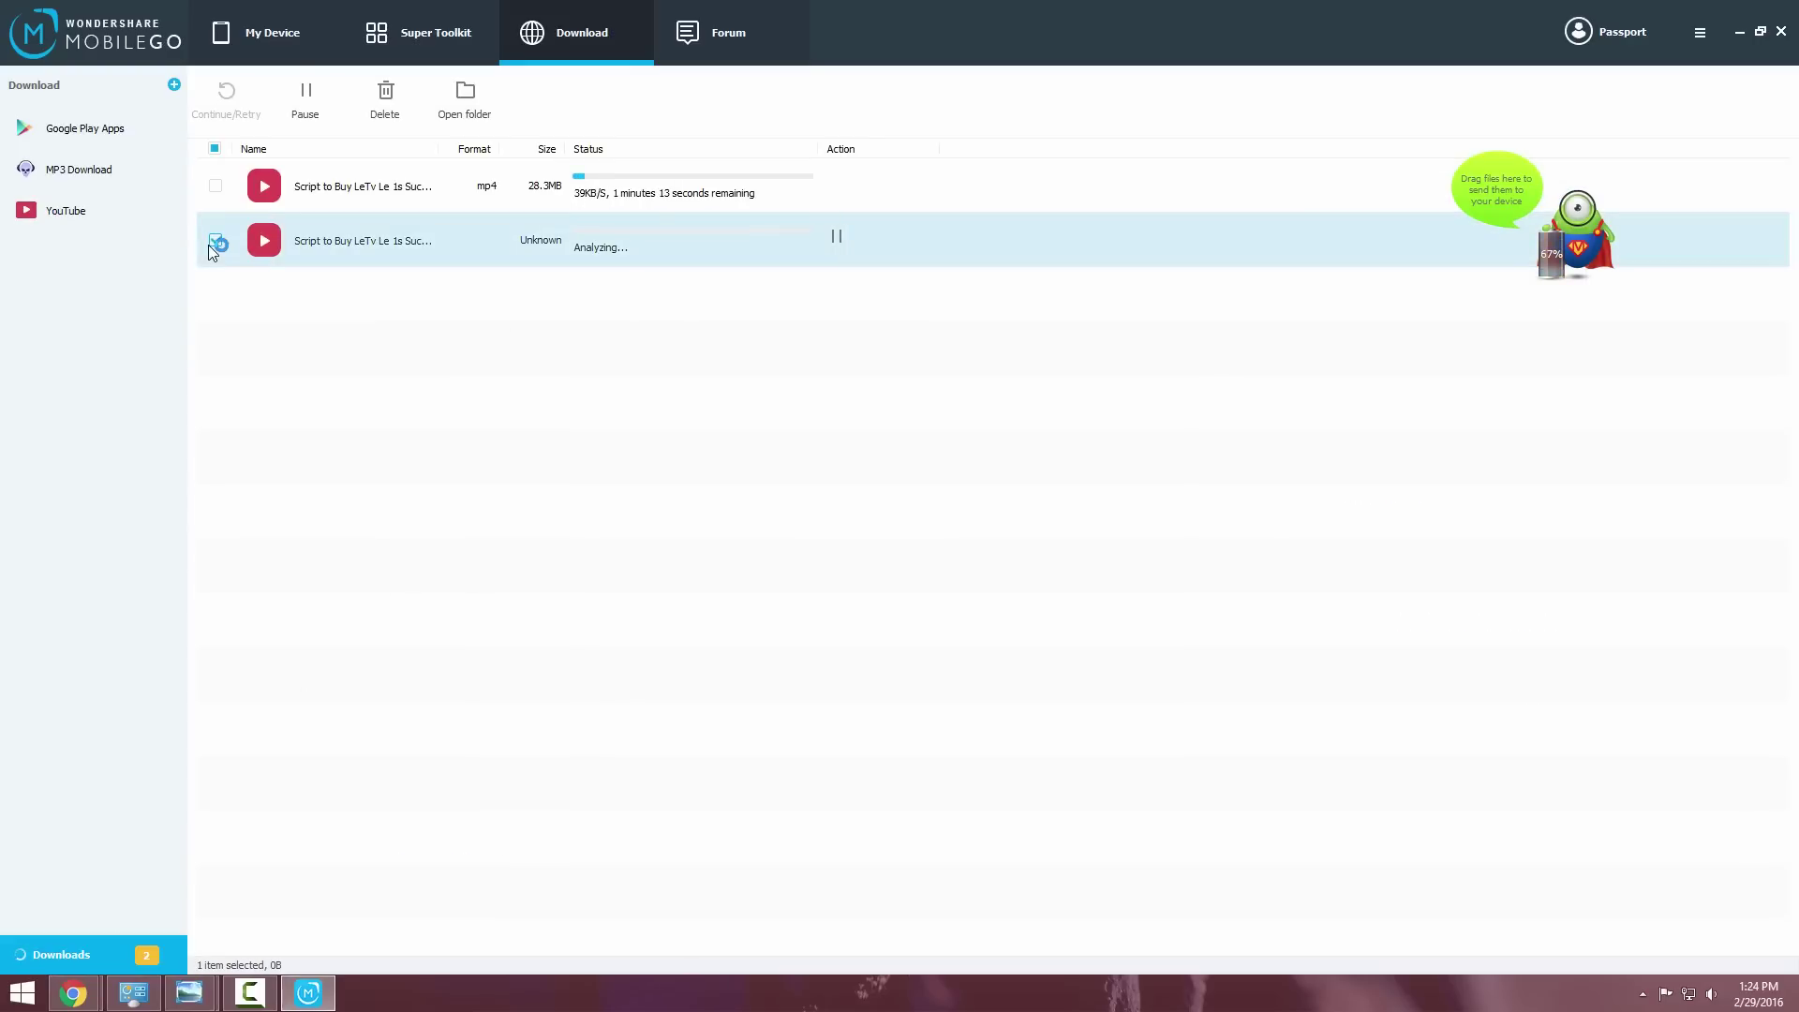
click(384, 93)
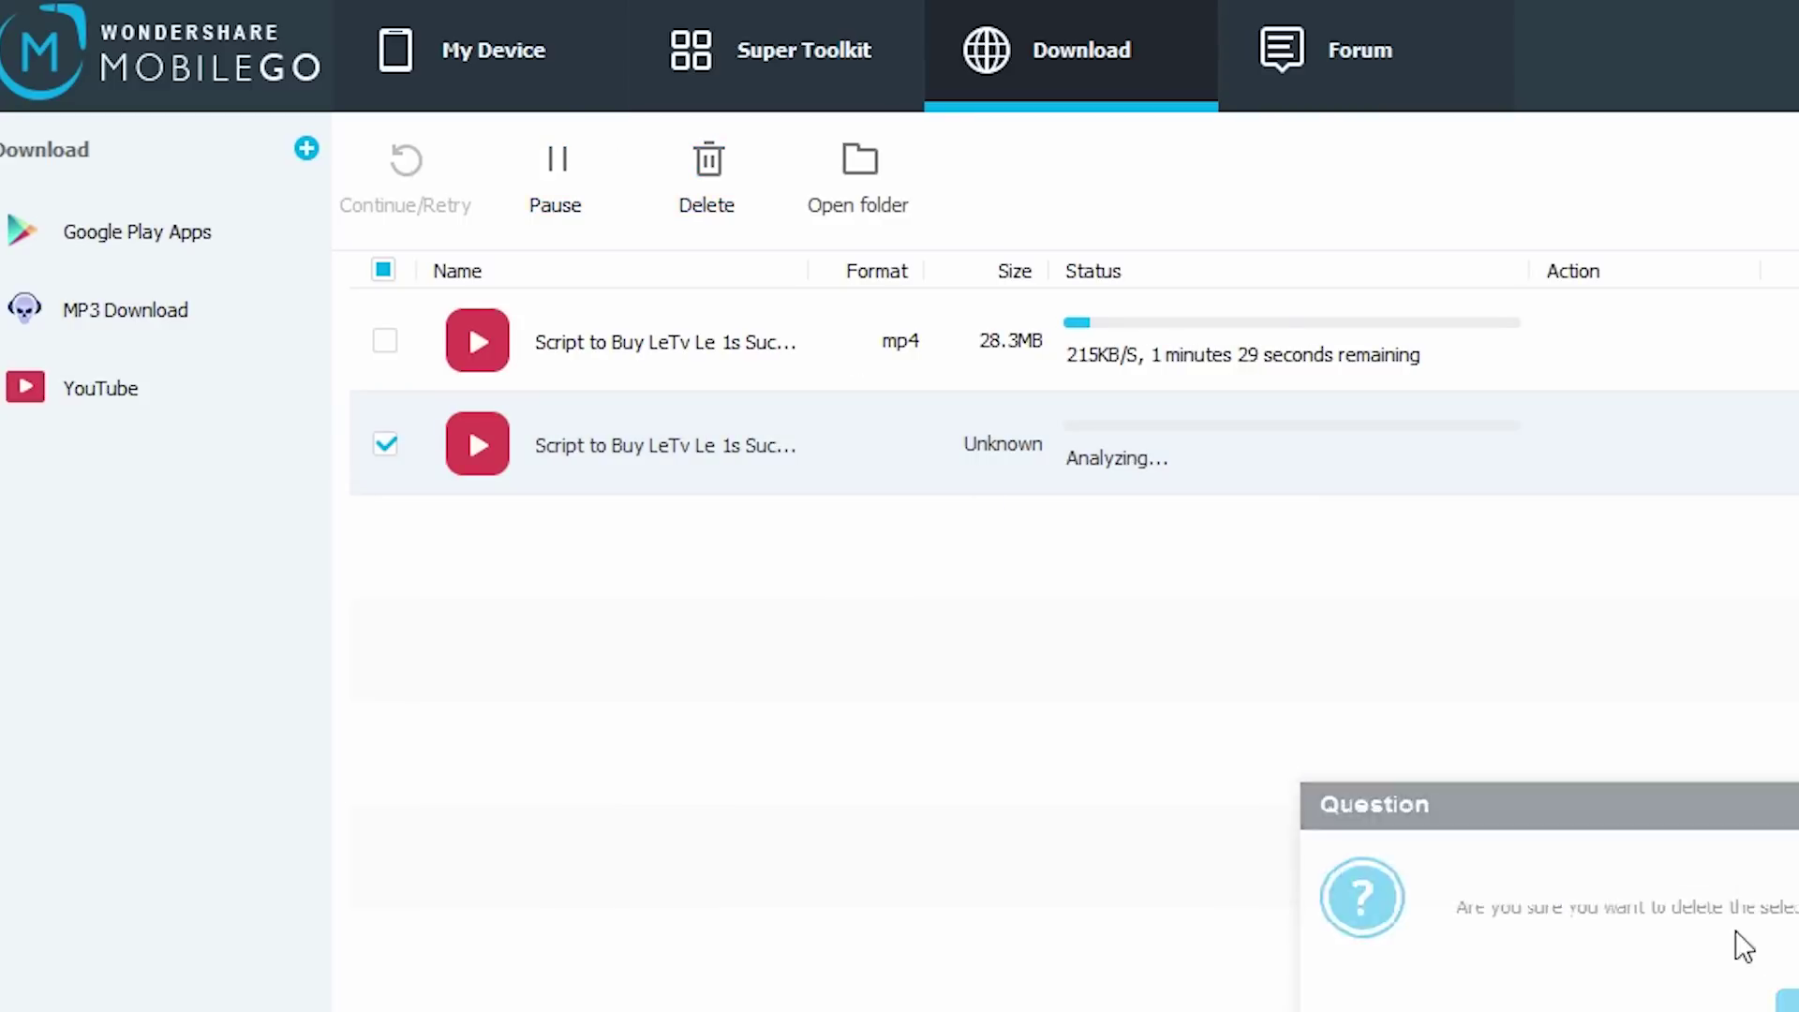
click(1785, 1004)
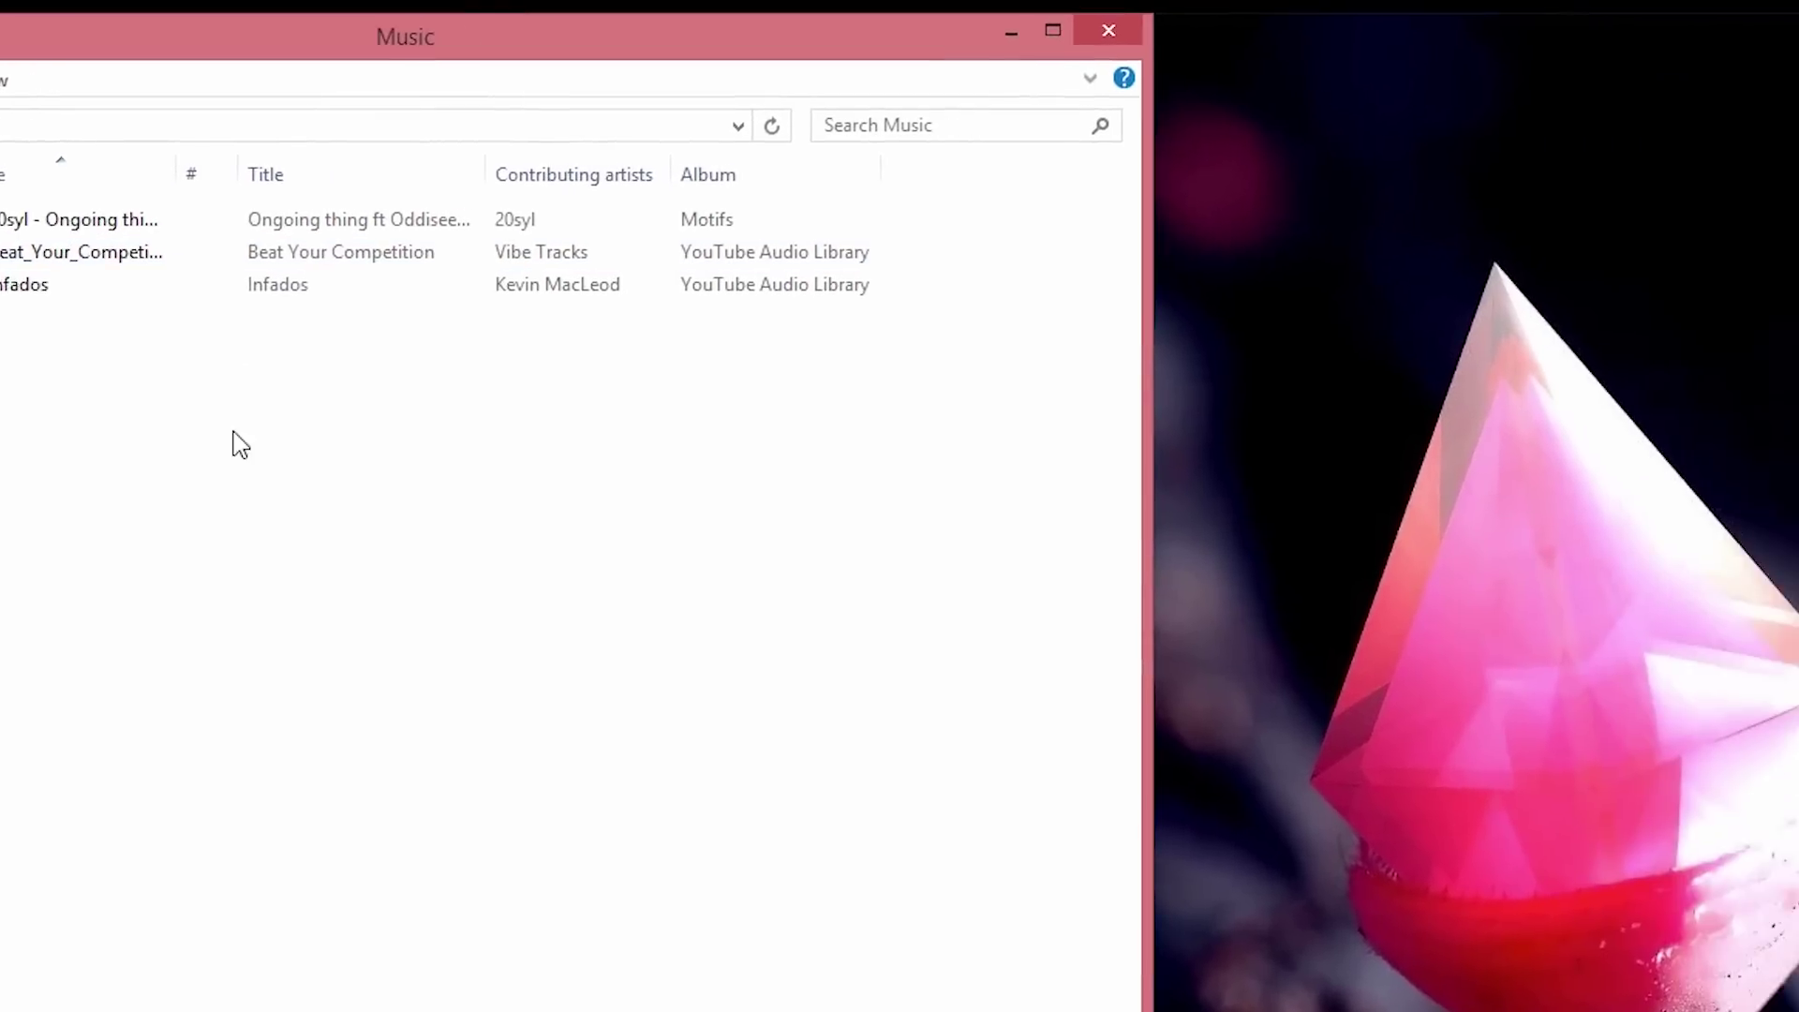
Step: Select the three Music folder tracks and drop them onto the MobileGo bunny's Drag files here bubble
drag(441, 442, 418, 233)
drag(2, 234, 9, 213)
drag(140, 216, 1798, 334)
drag(1454, 322, 1433, 316)
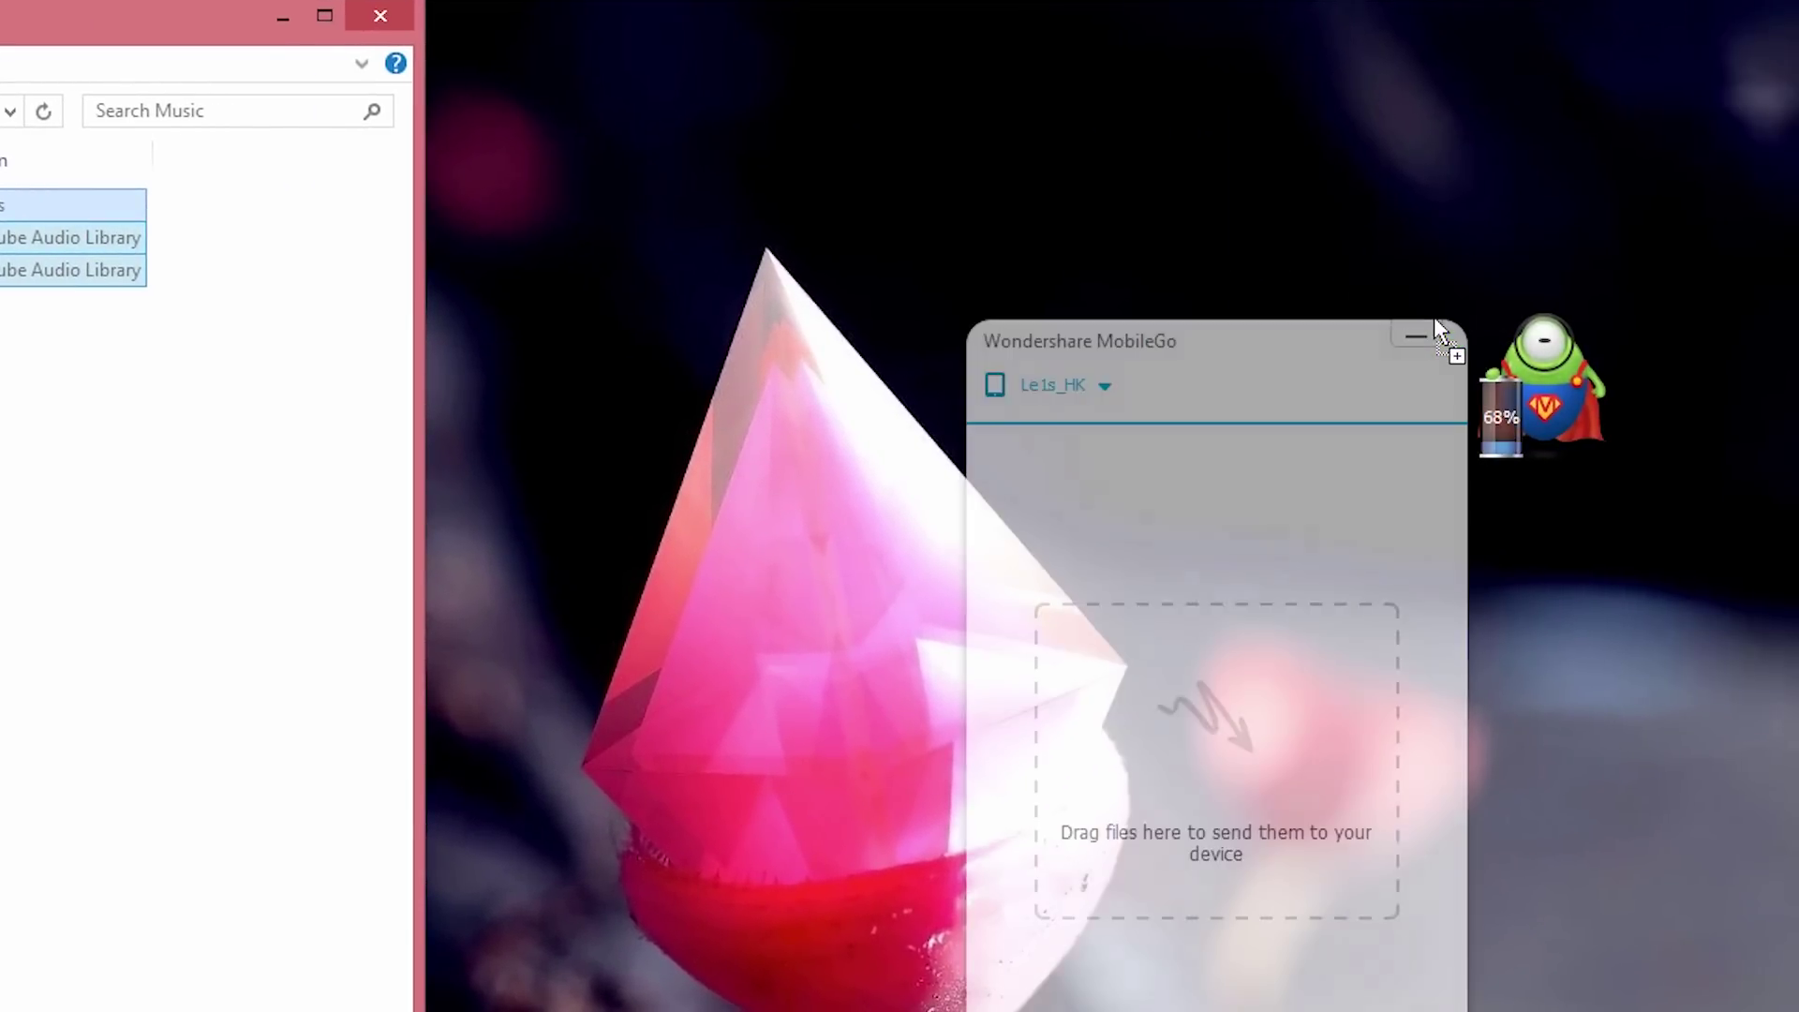